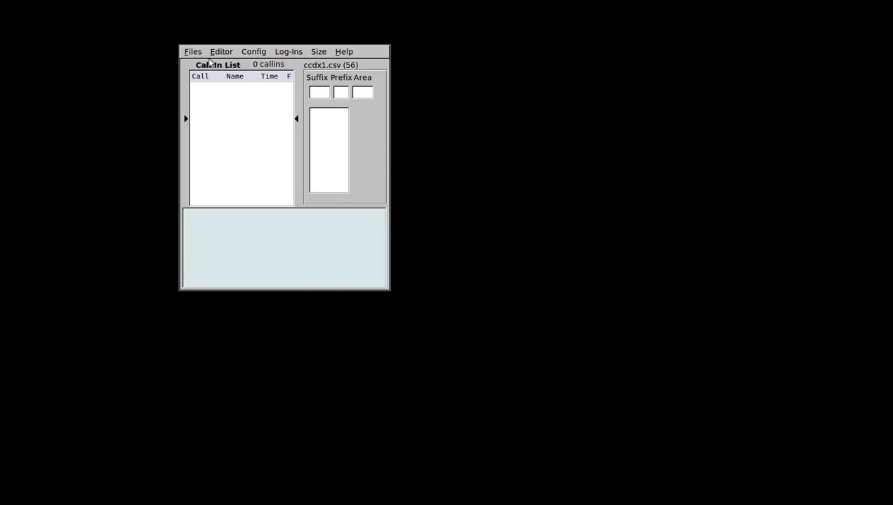
# Use the Size menu to enlarge flnet so the call list, lookup panel and details area grow.
pyautogui.click(319, 55)
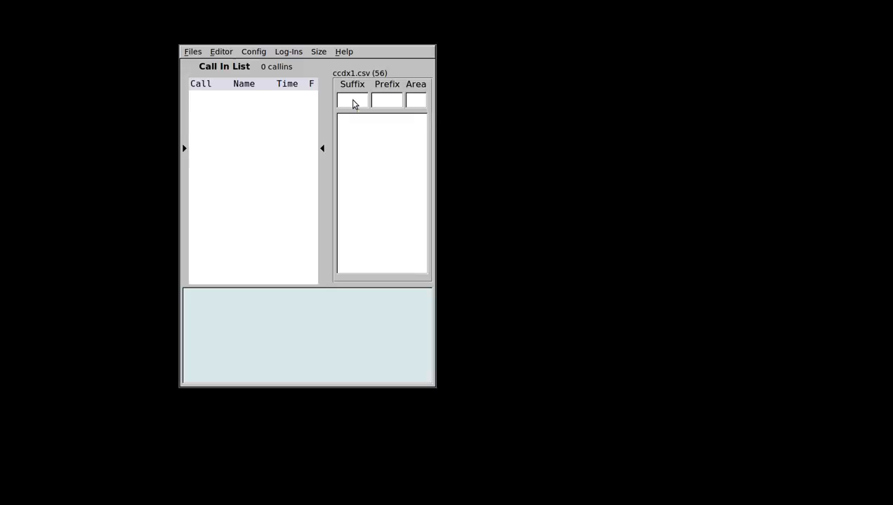
# Check in KA1VGM by entering suffix VGM and picking the match, then open the database editor.
pyautogui.write('VGM')
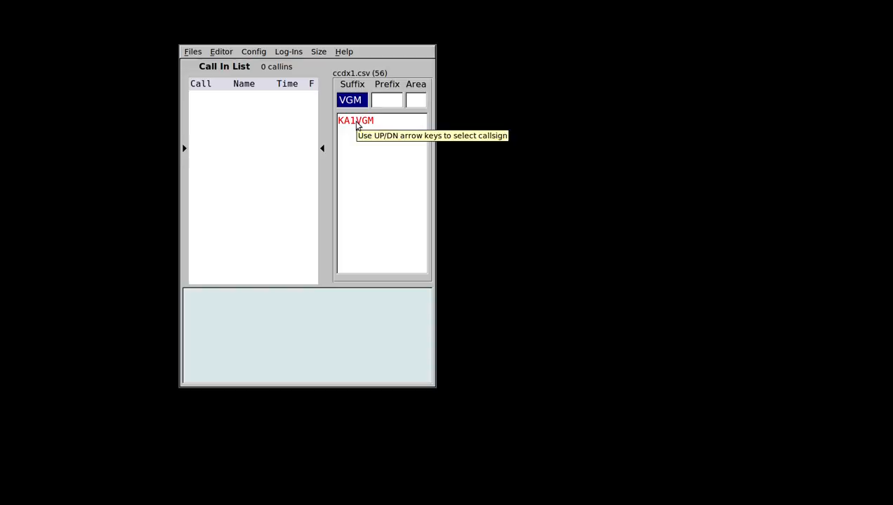
pyautogui.click(356, 125)
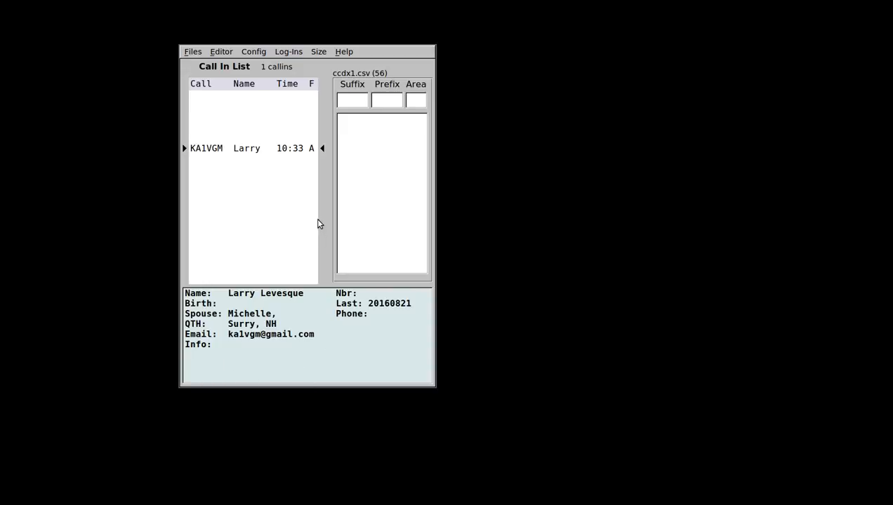
pyautogui.click(221, 53)
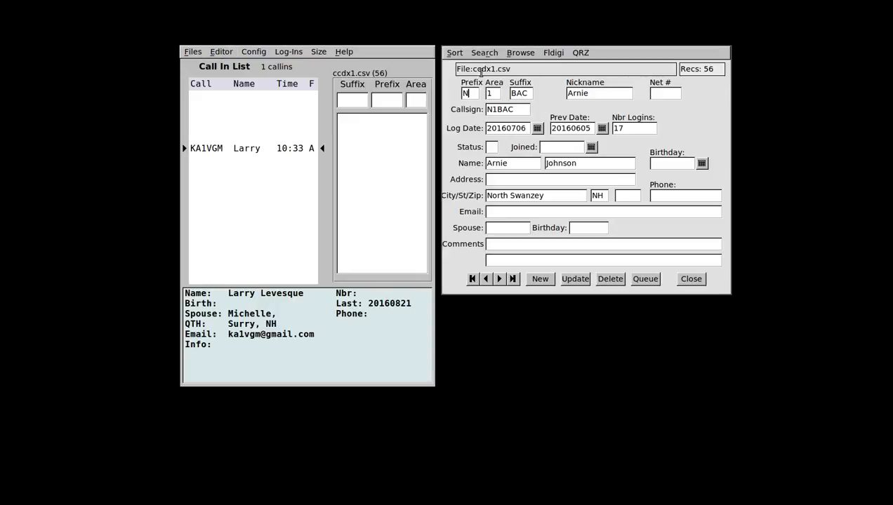
pyautogui.moveTo(454, 69); pyautogui.dragTo(549, 71)
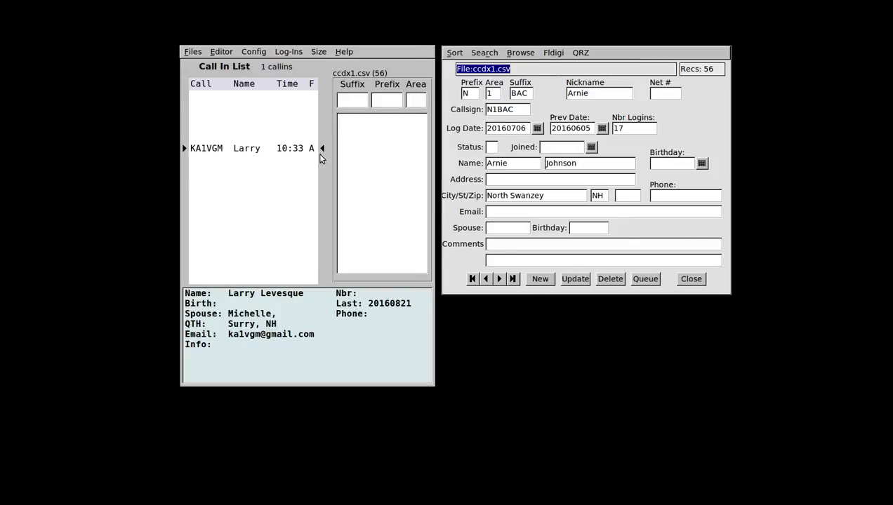
pyautogui.click(691, 279)
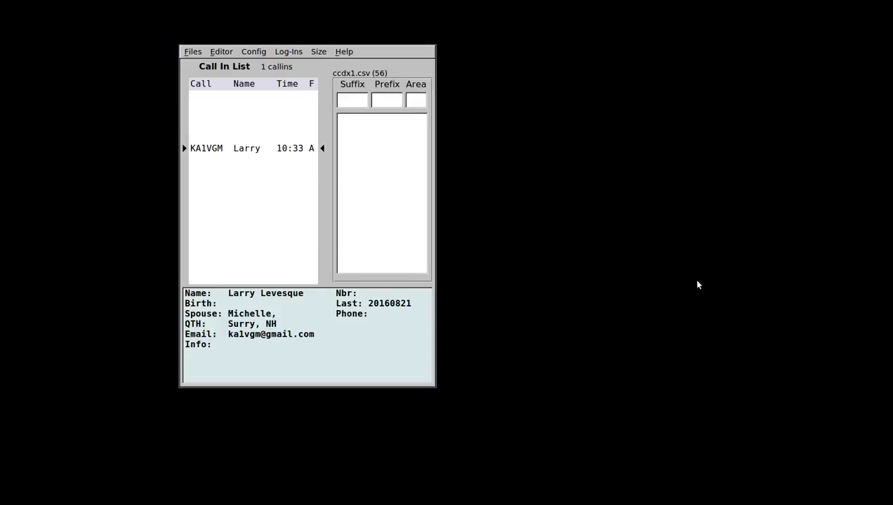
pyautogui.click(184, 150)
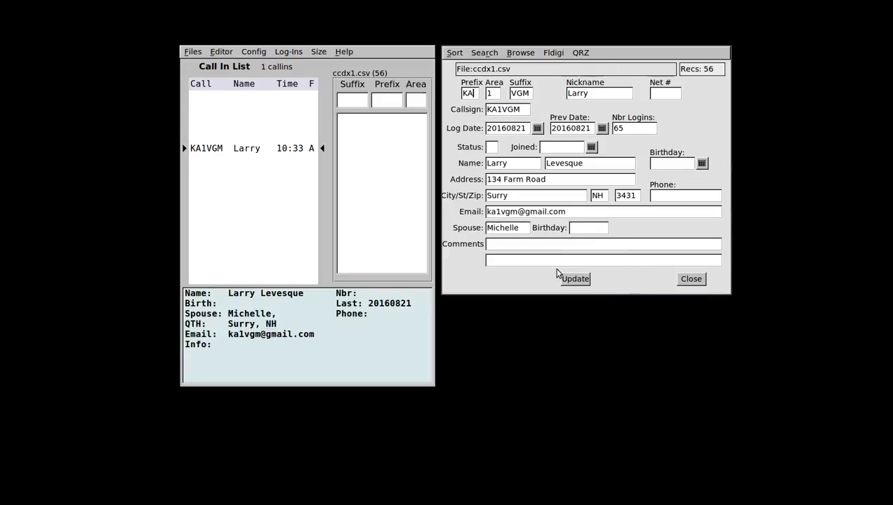
pyautogui.click(690, 280)
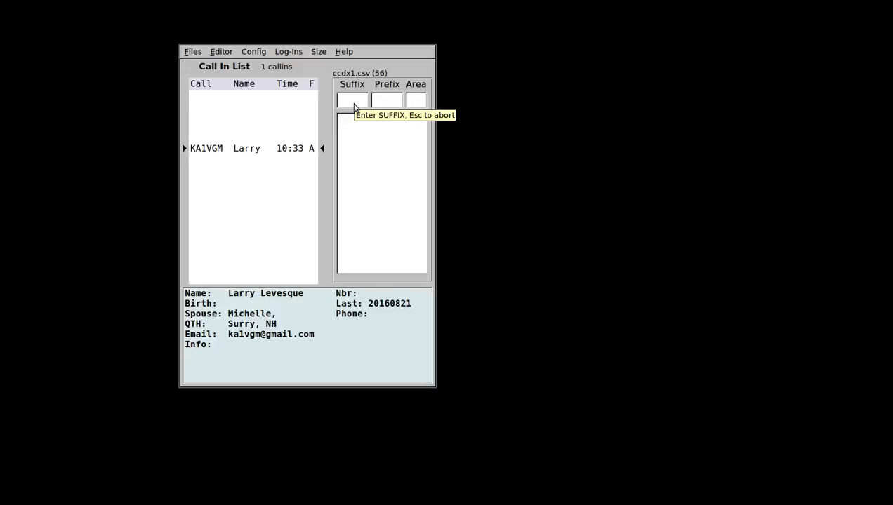
pyautogui.click(354, 101)
# Check in the stations matching suffixes P and YZN, bringing the list to 3 callins.
pyautogui.write('P')
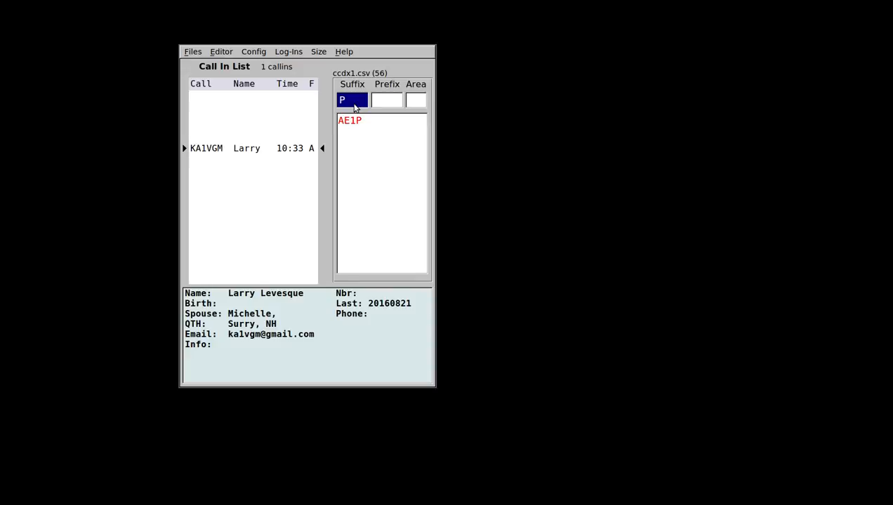
pyautogui.press('Return')
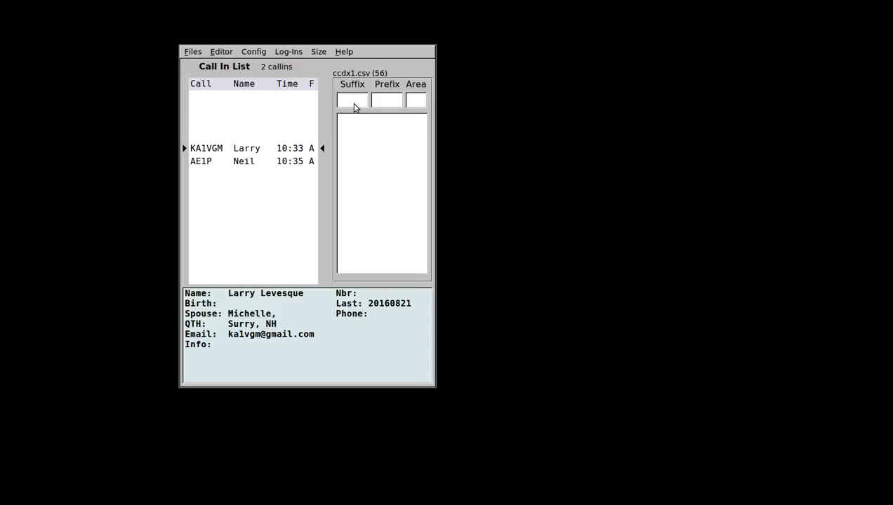
pyautogui.write('YZN')
pyautogui.press('Return')
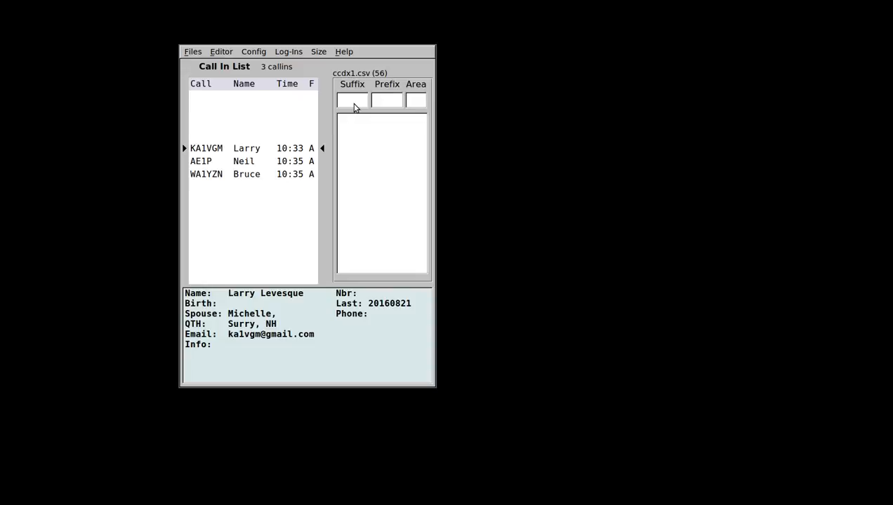
# Check in AE1ZZ with suffix ZZ, prefix AE and area 1, and start its new database record.
pyautogui.write('ZZ')
pyautogui.press('Tab')
pyautogui.write('AE')
pyautogui.press('Tab')
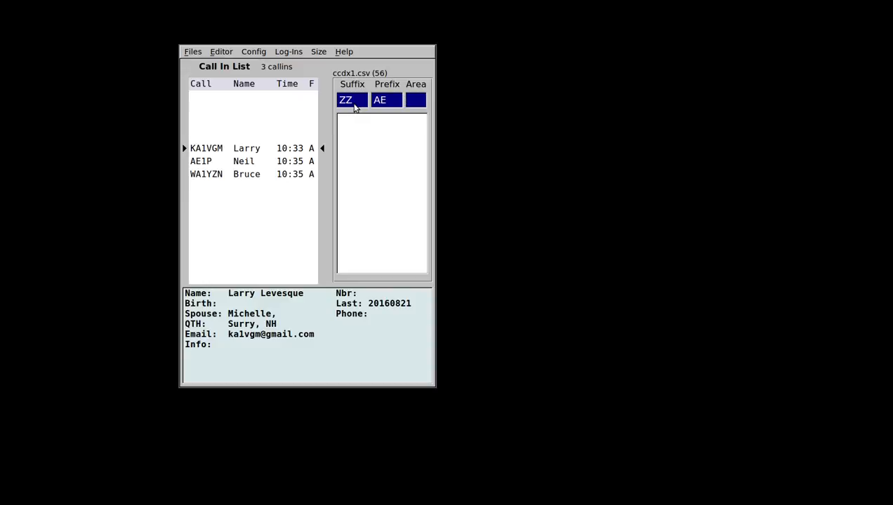
pyautogui.write('1')
pyautogui.press('Return')
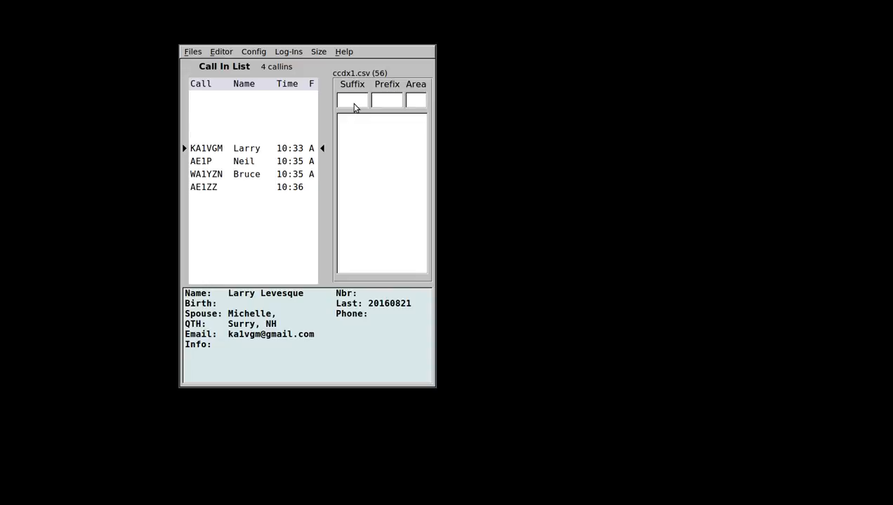
pyautogui.press('Down')
pyautogui.press('Down')
pyautogui.press('Down')
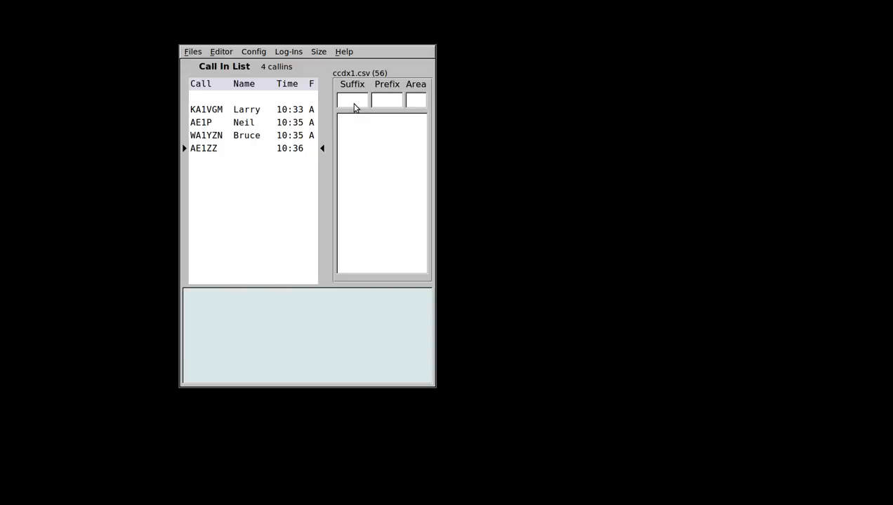
pyautogui.hotkey('alt', 'e')
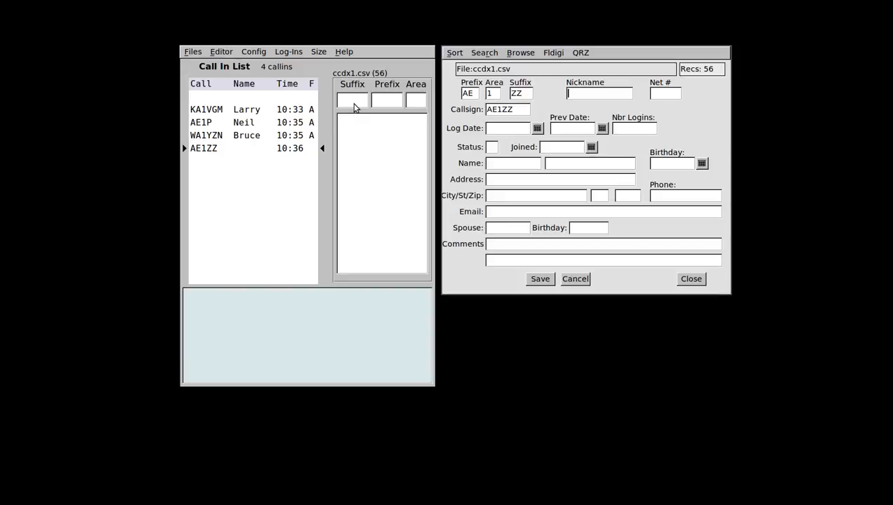
# Enter a nickname for AE1ZZ, save the record, then reopen and close it to verify.
pyautogui.write('ted')
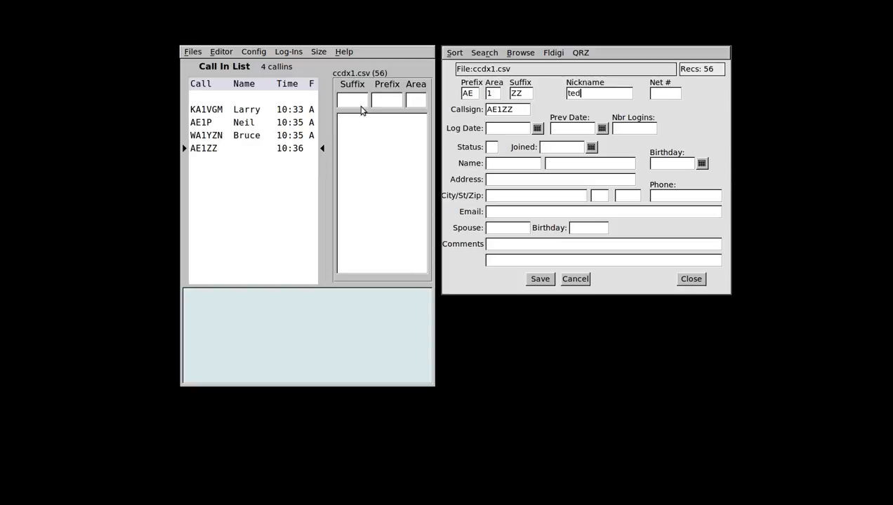
pyautogui.click(539, 280)
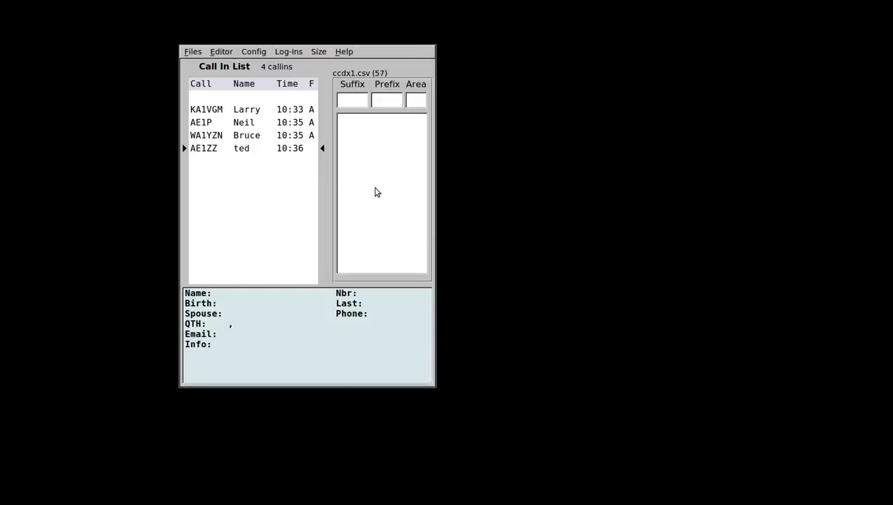
pyautogui.doubleClick(278, 175)
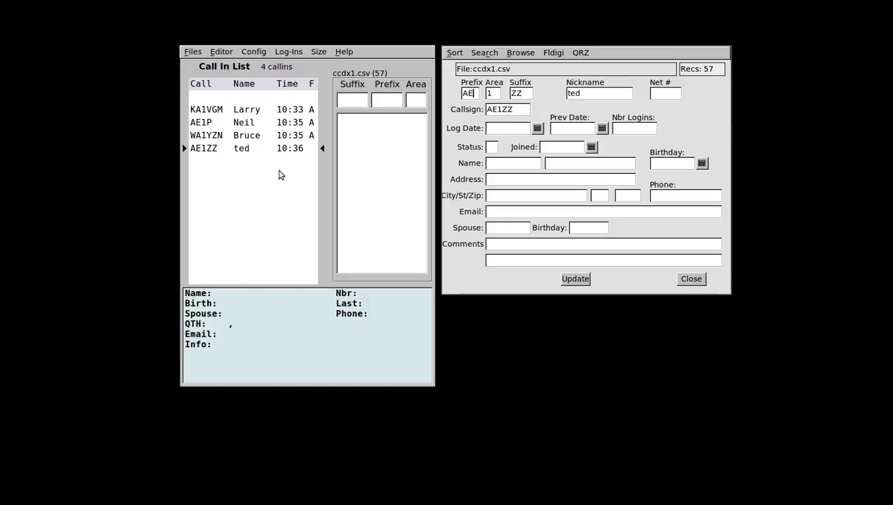
pyautogui.press('Escape')
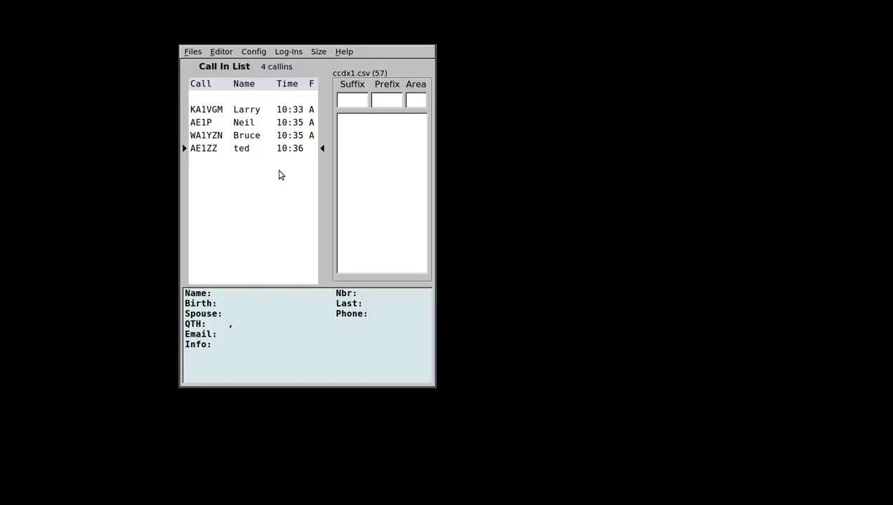
# Open and close the marked station's database record using the keyboard.
pyautogui.press('Up')
pyautogui.press('Return')
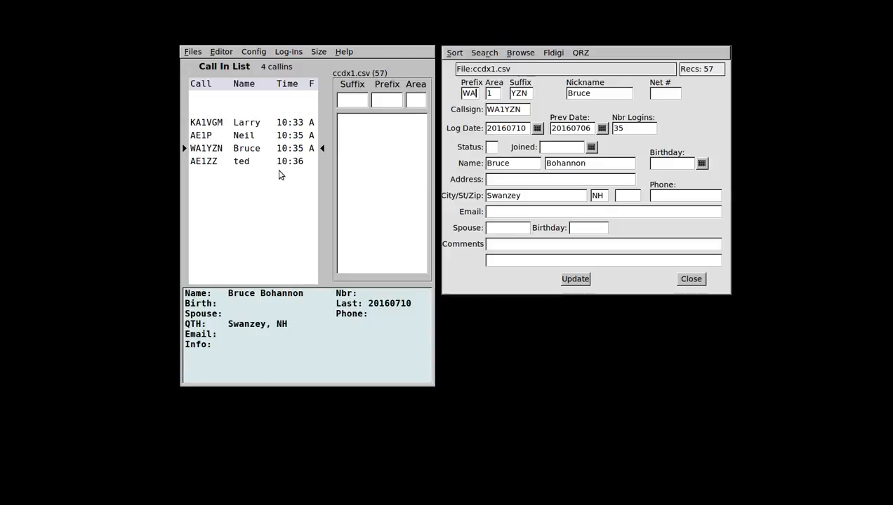
pyautogui.press('Escape')
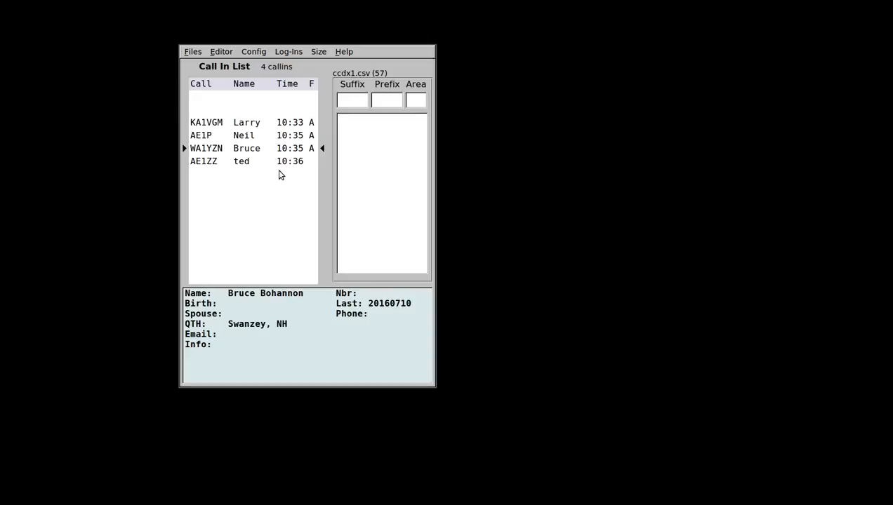
pyautogui.press('Up')
pyautogui.press('Up')
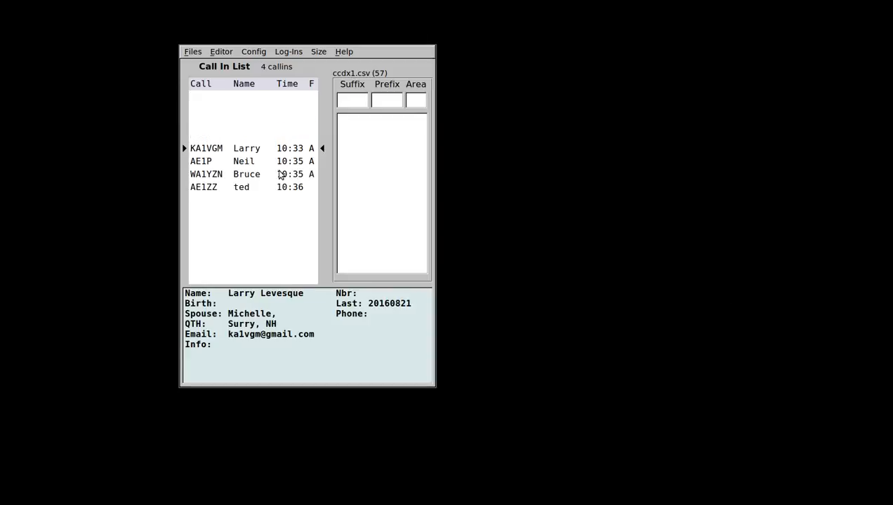
pyautogui.press('Down')
pyautogui.press('Down')
pyautogui.press('Down')
pyautogui.press('Up')
pyautogui.press('Up')
pyautogui.press('Up')
pyautogui.press('Down')
pyautogui.press('Down')
pyautogui.press('Down')
pyautogui.press('Up')
pyautogui.press('Up')
pyautogui.press('Up')
pyautogui.press('Down')
pyautogui.press('Down')
pyautogui.press('Down')
pyautogui.press('Up')
pyautogui.press('Up')
pyautogui.press('Up')
pyautogui.click(225, 158)
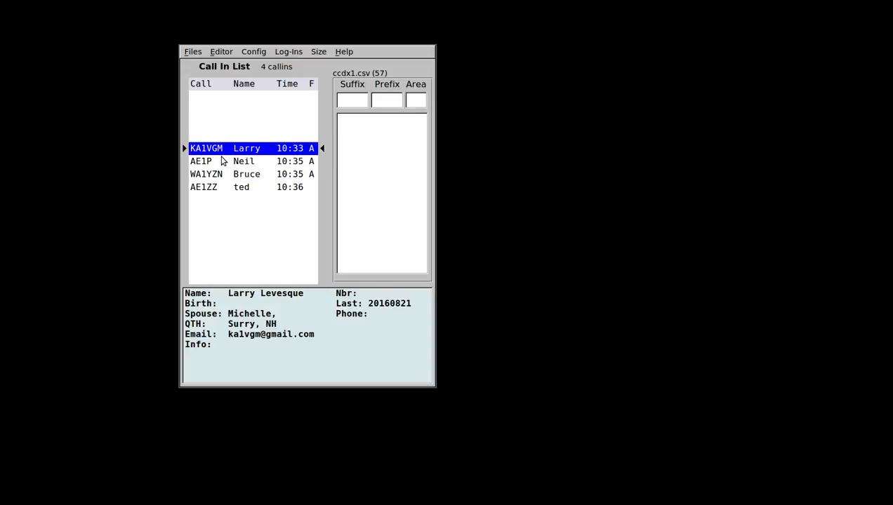
pyautogui.click(219, 153)
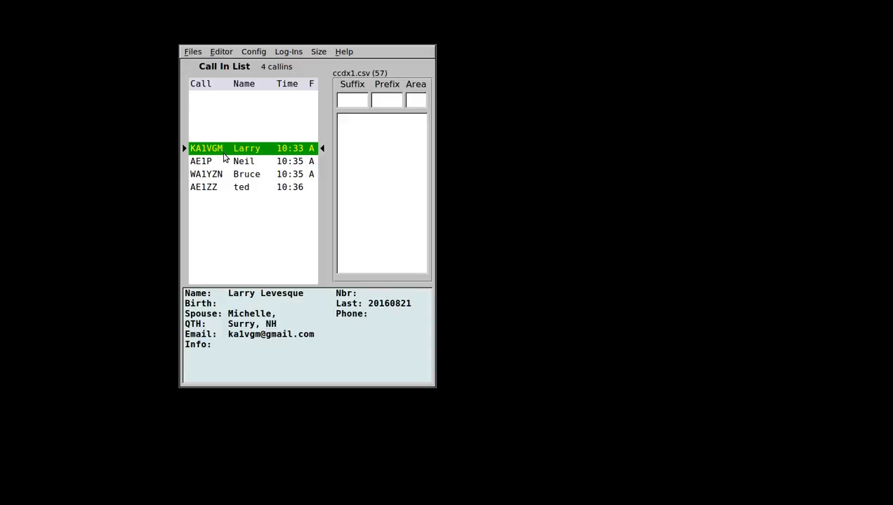
pyautogui.click(222, 152)
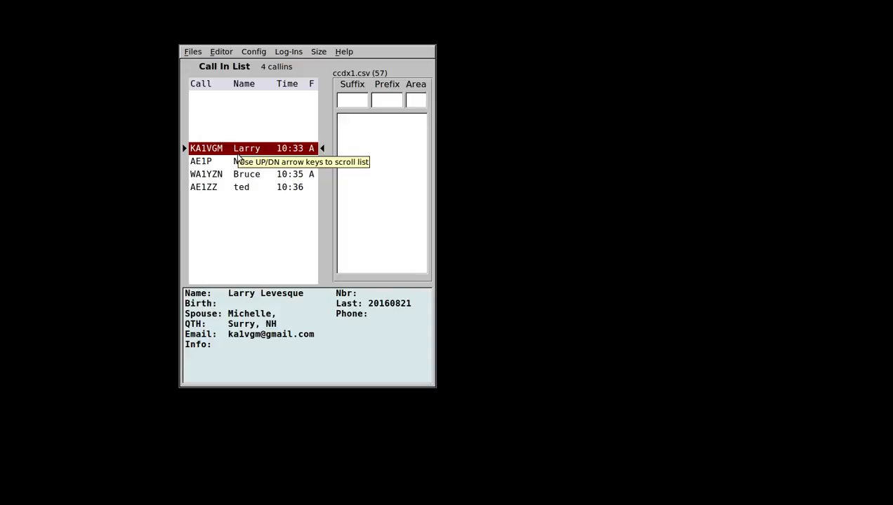
pyautogui.press('Down')
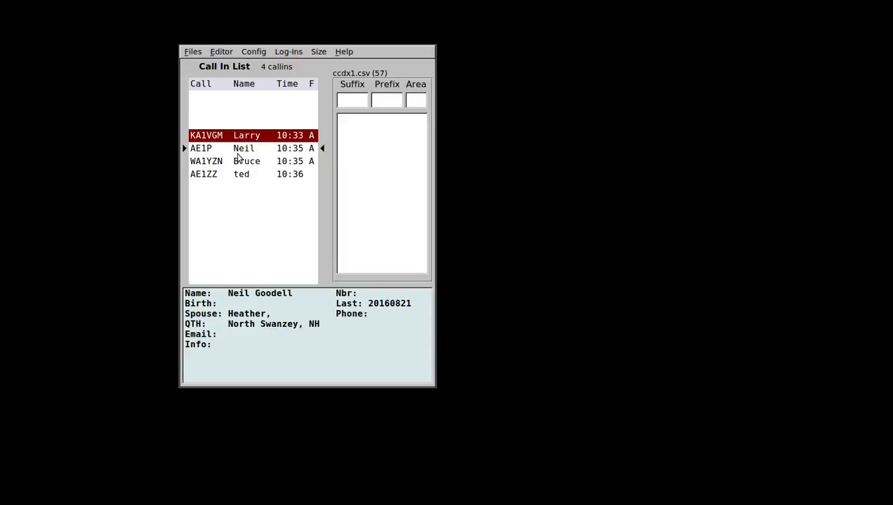
pyautogui.scroll(2, 237, 154)
pyautogui.scroll(-2, 237, 153)
pyautogui.scroll(2, 238, 154)
pyautogui.scroll(-1, 238, 157)
pyautogui.scroll(1, 238, 157)
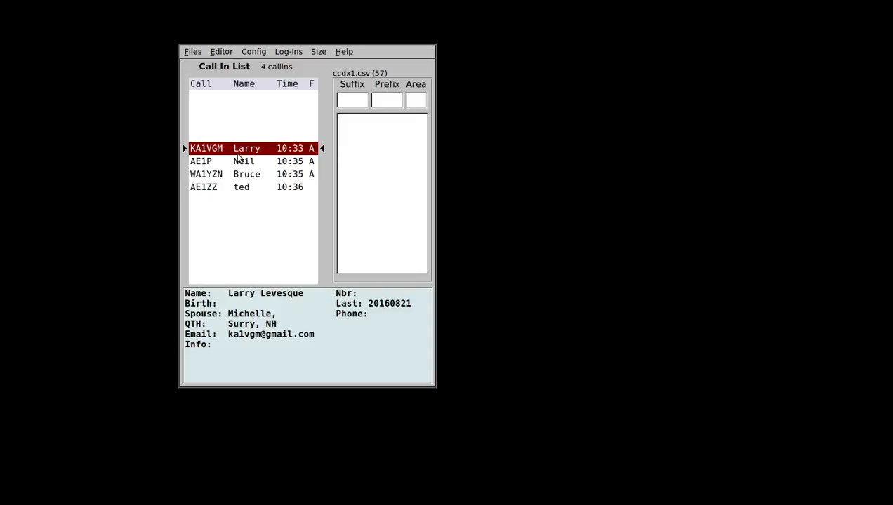
pyautogui.press('b')
pyautogui.press('c')
pyautogui.press('b')
pyautogui.press('a')
pyautogui.press('b')
pyautogui.press('c')
pyautogui.press('b')
pyautogui.press('a')
pyautogui.press('b')
pyautogui.press('c')
pyautogui.press('b')
pyautogui.press('Left')
pyautogui.press('Right')
pyautogui.press('Right')
pyautogui.press('a')
pyautogui.press('Down')
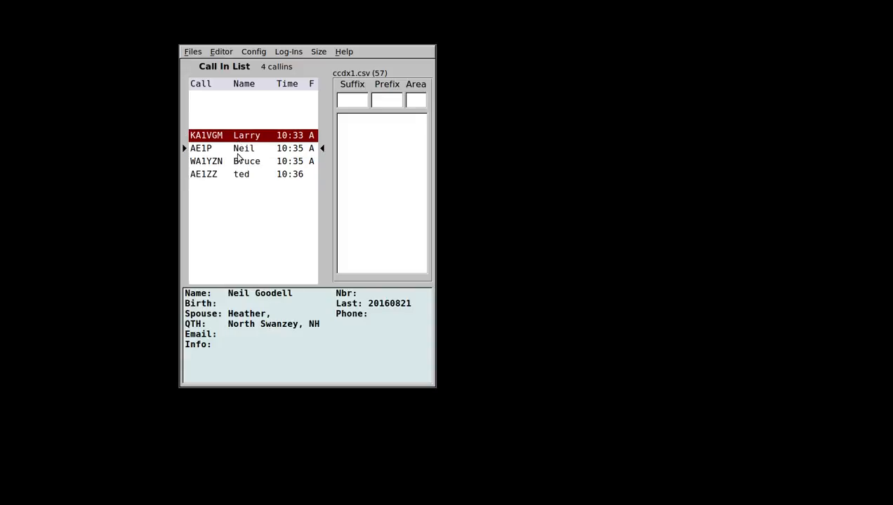
# Mark the second and fourth callins blue as First Response.
pyautogui.click(238, 154)
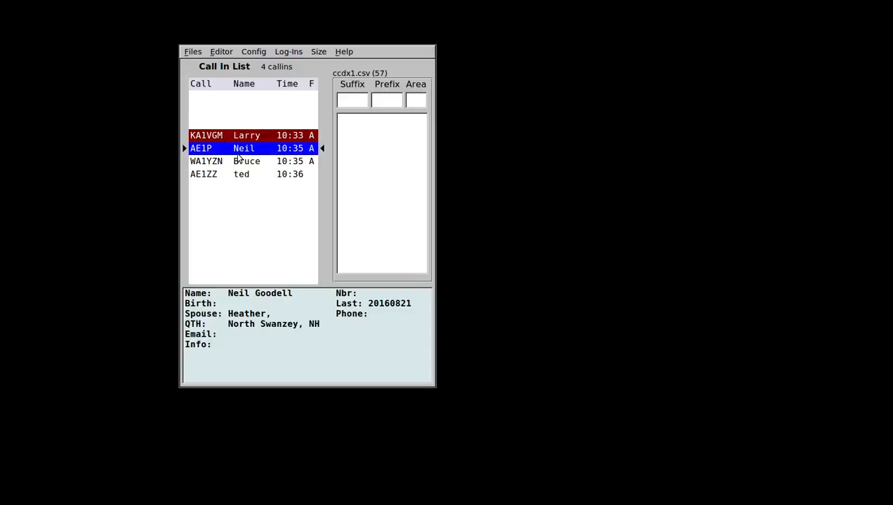
pyautogui.press('Down')
pyautogui.press('Down')
pyautogui.click(238, 154)
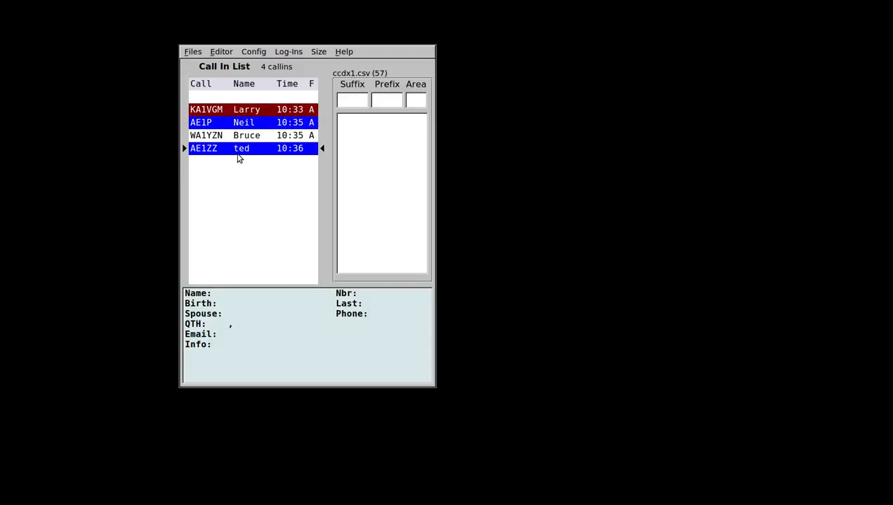
pyautogui.press('Up')
pyautogui.press('Up')
pyautogui.press('Down')
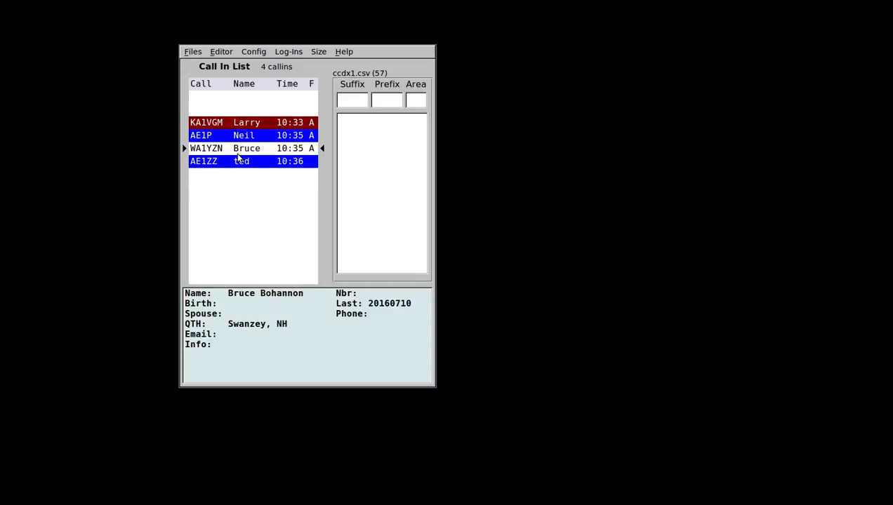
pyautogui.press('Down')
pyautogui.press('Up')
pyautogui.press('Up')
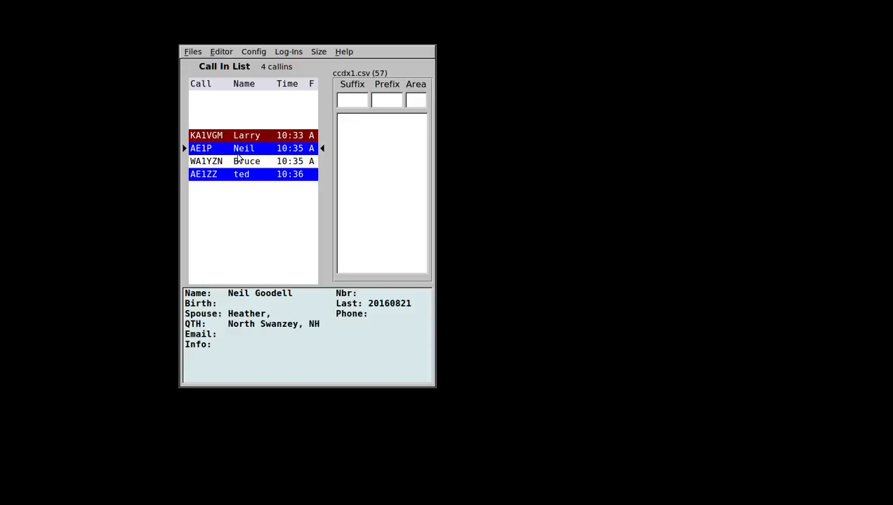
# Clear the second callin's flag and cycle it through B and C back to A.
pyautogui.press('space')
pyautogui.press('space')
pyautogui.press('space')
pyautogui.press('space')
pyautogui.press('b')
pyautogui.press('c')
pyautogui.press('a')
# In Config, check the Colors tab, then set the priority characters to E, R and W.
pyautogui.click(260, 52)
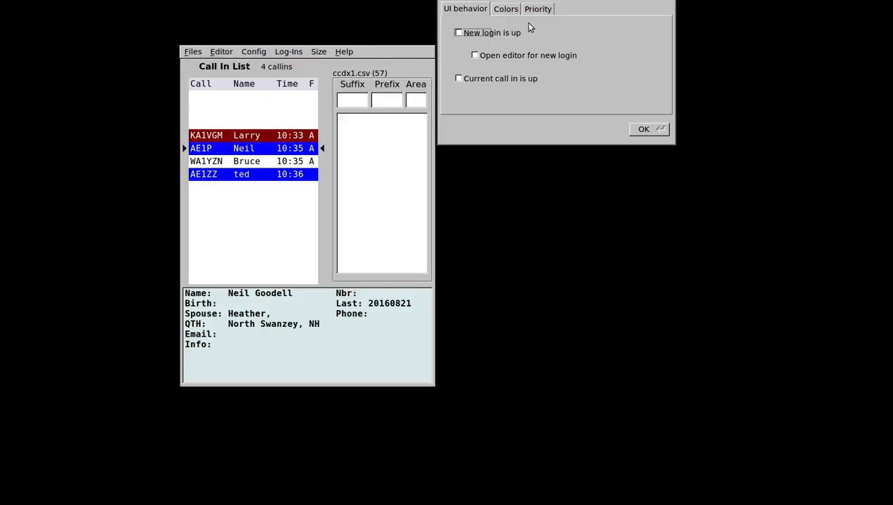
pyautogui.moveTo(531, 26); pyautogui.dragTo(521, 160)
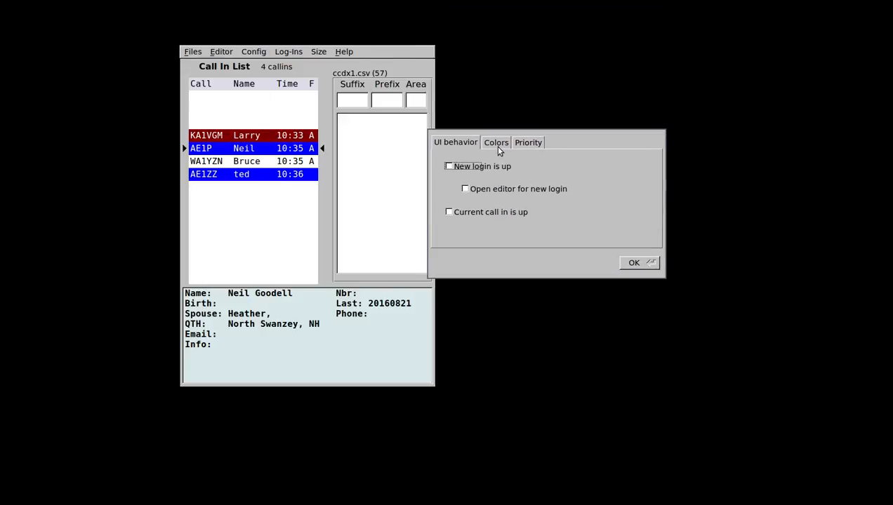
pyautogui.click(497, 145)
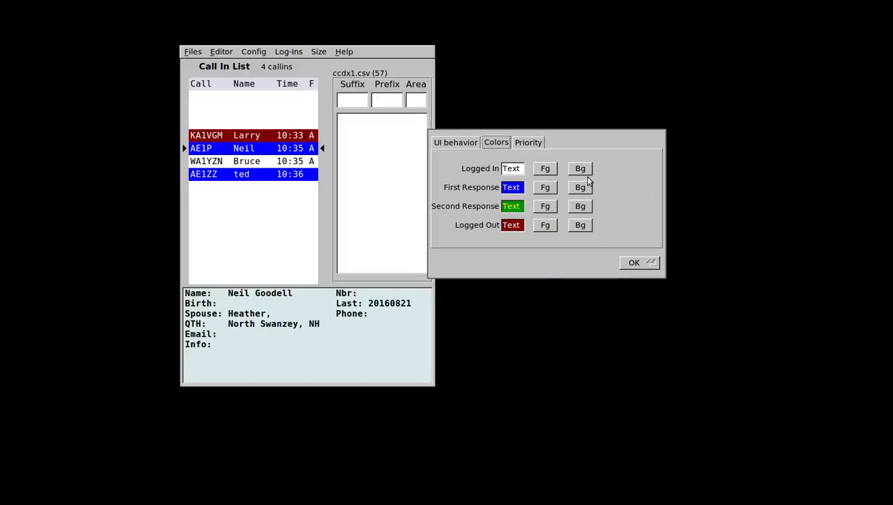
pyautogui.click(530, 142)
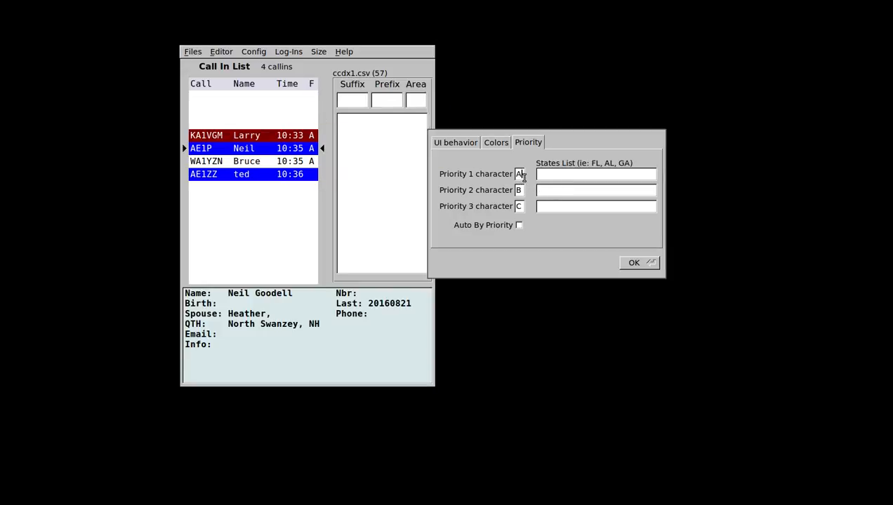
pyautogui.moveTo(523, 176); pyautogui.dragTo(513, 175)
pyautogui.write('E')
pyautogui.press('Tab')
pyautogui.write('W')
# Save the new priority characters and reflag the second callin from E to R.
pyautogui.click(639, 263)
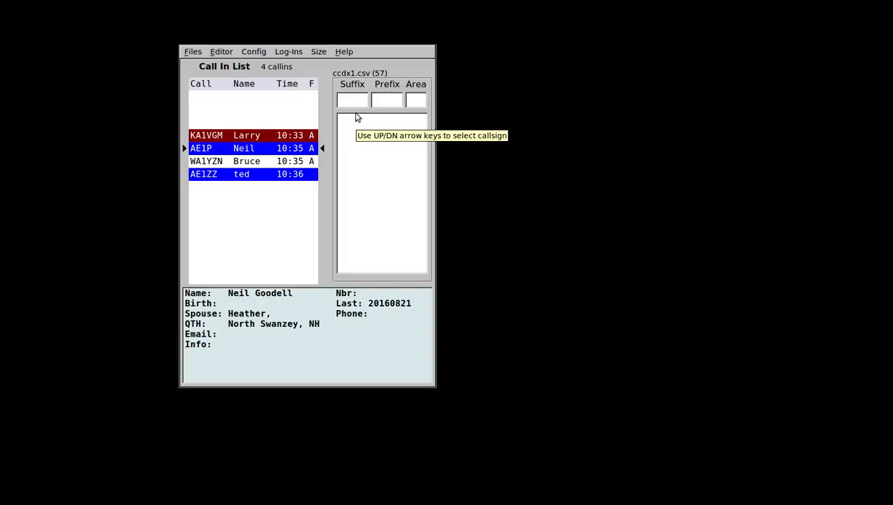
pyautogui.press('space')
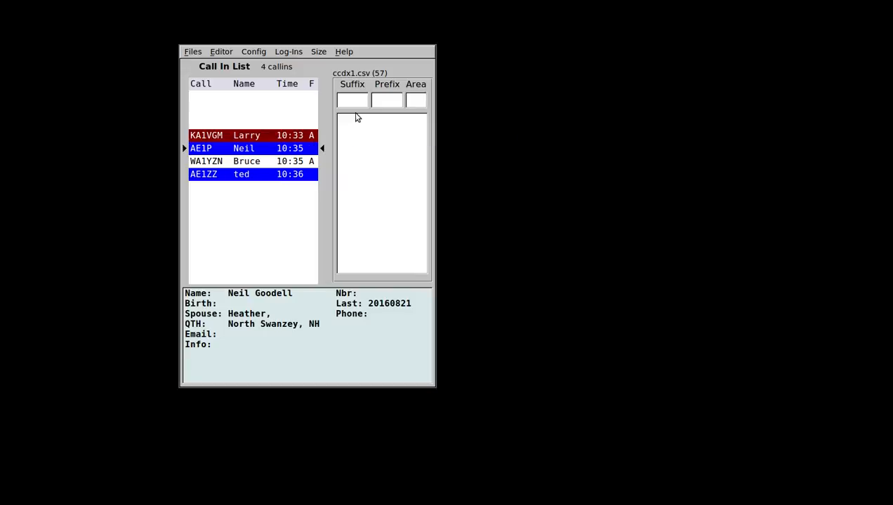
pyautogui.press('e')
pyautogui.press('r')
# Flag the second callin W and review each callin's details.
pyautogui.press('w')
pyautogui.press('Down')
pyautogui.press('Down')
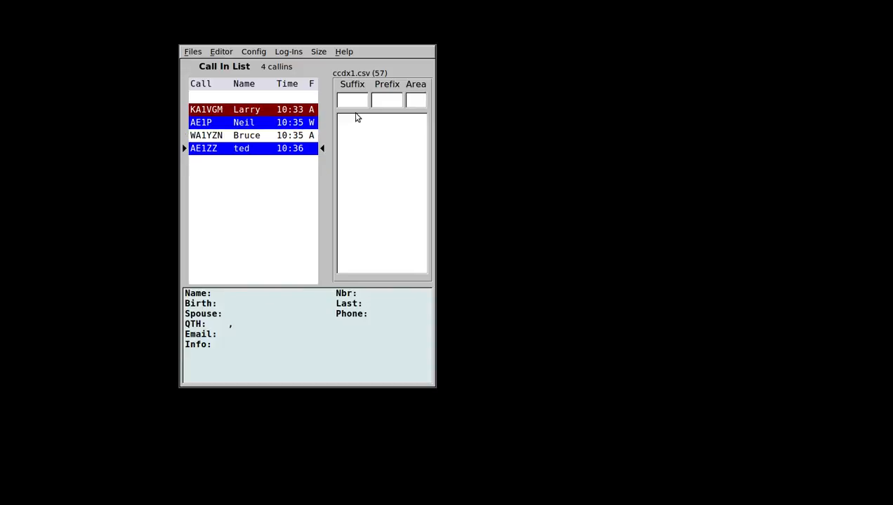
pyautogui.press('Up')
pyautogui.press('Up')
pyautogui.press('Up')
pyautogui.press('Down')
pyautogui.press('Down')
pyautogui.press('Down')
pyautogui.press('Up')
pyautogui.press('Up')
pyautogui.press('Up')
pyautogui.press('Down')
pyautogui.press('Down')
pyautogui.press('Down')
pyautogui.press('Up')
pyautogui.press('Up')
pyautogui.press('Up')
pyautogui.press('Down')
pyautogui.press('Down')
pyautogui.press('Down')
pyautogui.press('Up')
pyautogui.press('Up')
pyautogui.press('Up')
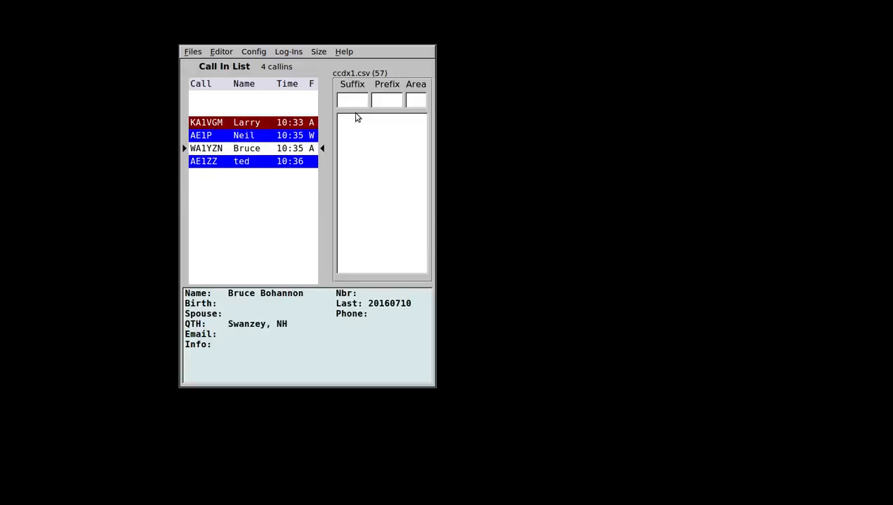
pyautogui.press('Down')
pyautogui.press('Down')
pyautogui.press('Down')
pyautogui.press('Up')
pyautogui.press('Up')
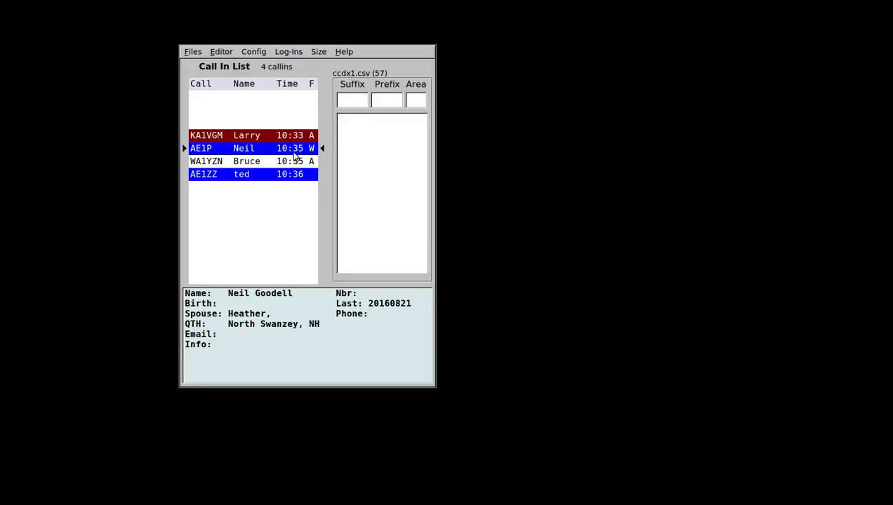
# Move the white, logged-in callin up to second place in the call-in list.
pyautogui.press('Down')
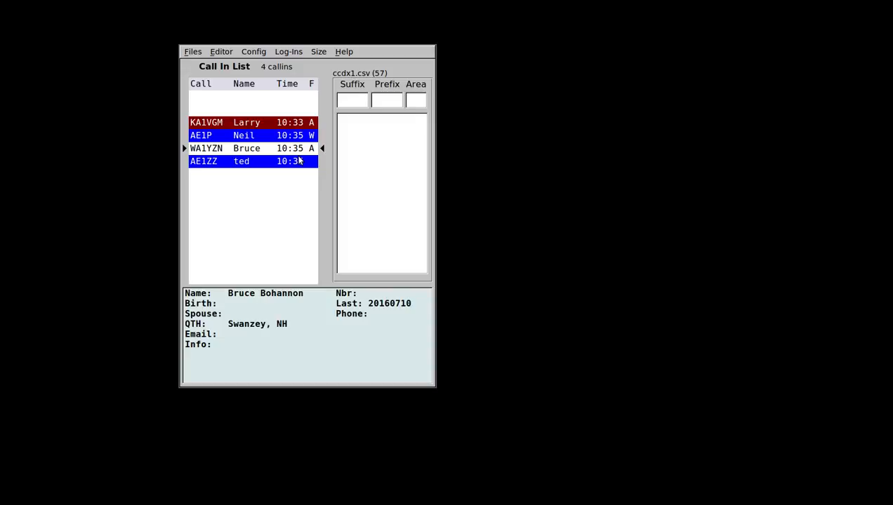
pyautogui.hotkey('ctrl', 'Up')
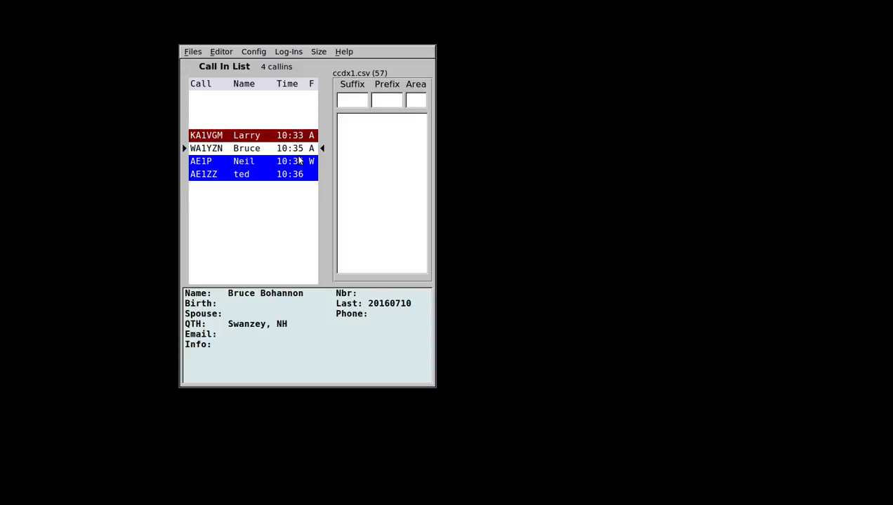
pyautogui.hotkey('ctrl', 'Up')
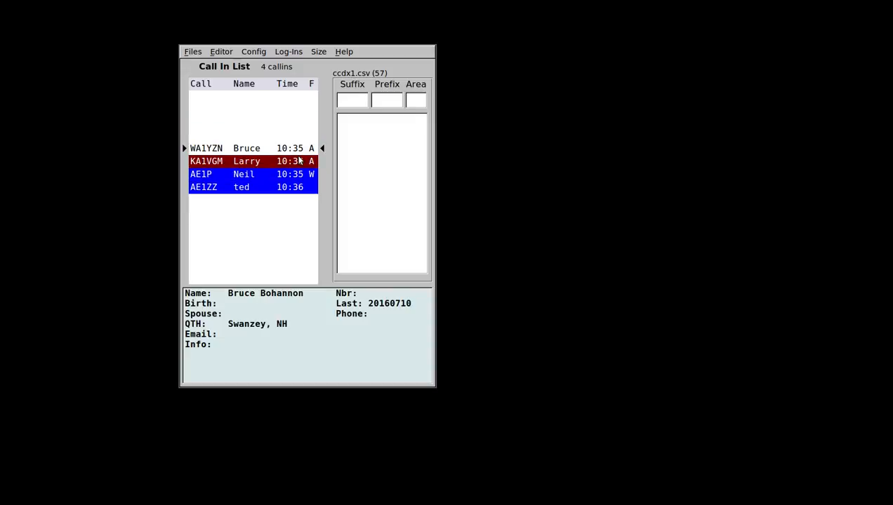
pyautogui.hotkey('ctrl', 'Down')
pyautogui.hotkey('ctrl', 'Down')
pyautogui.hotkey('ctrl', 'Down')
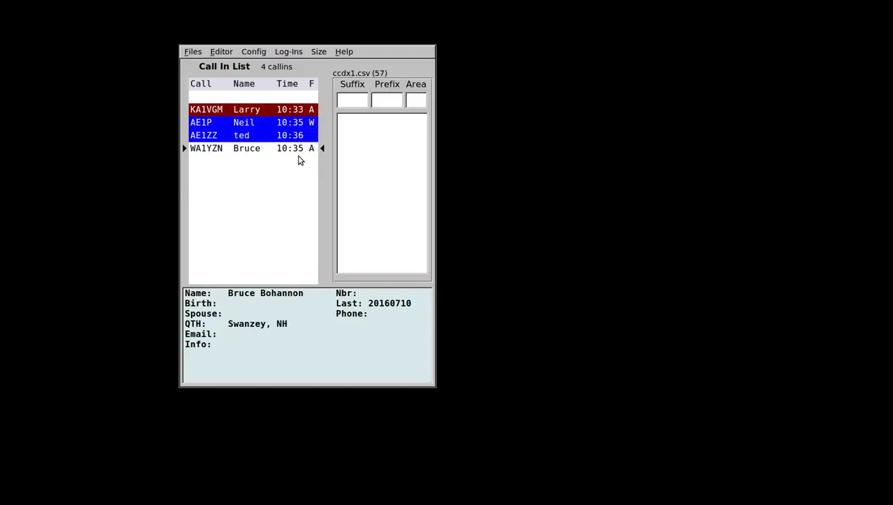
pyautogui.hotkey('ctrl', 'Up')
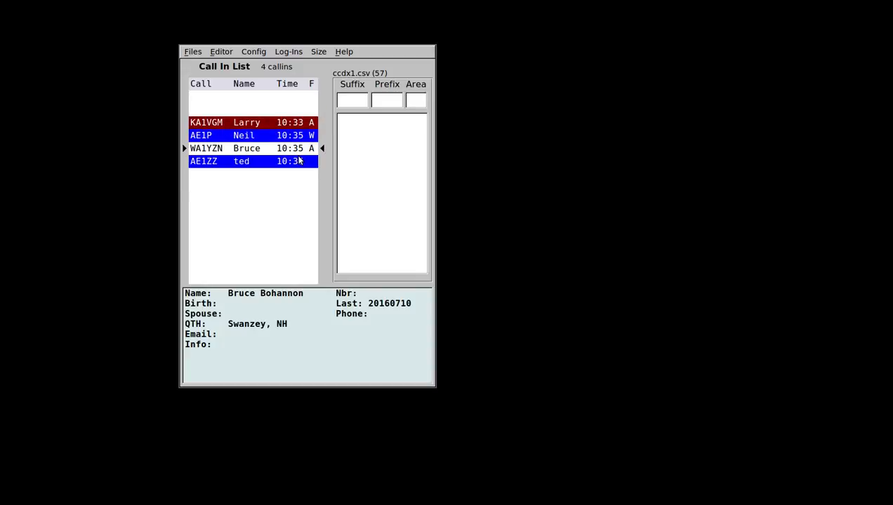
pyautogui.hotkey('ctrl', 'Up')
pyautogui.hotkey('ctrl', 'Down')
pyautogui.hotkey('ctrl', 'Down')
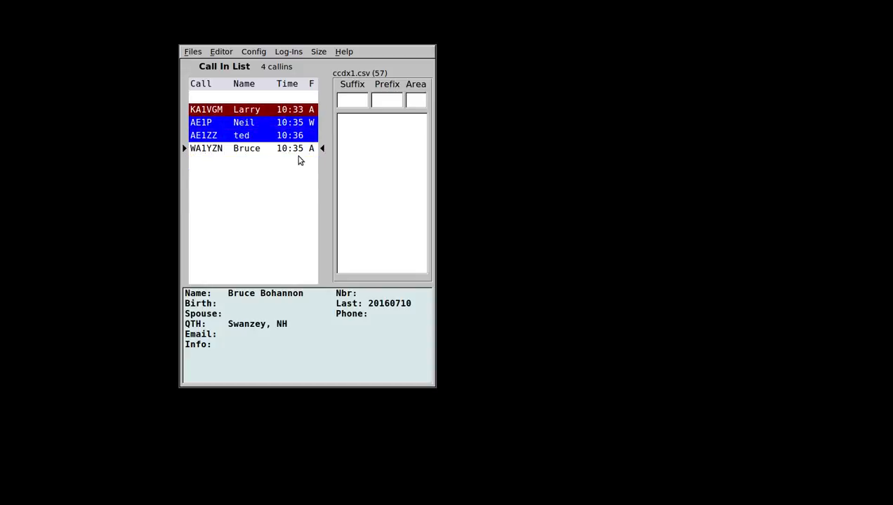
pyautogui.hotkey('ctrl', 'Up')
pyautogui.hotkey('ctrl', 'Up')
pyautogui.hotkey('ctrl', 'Down')
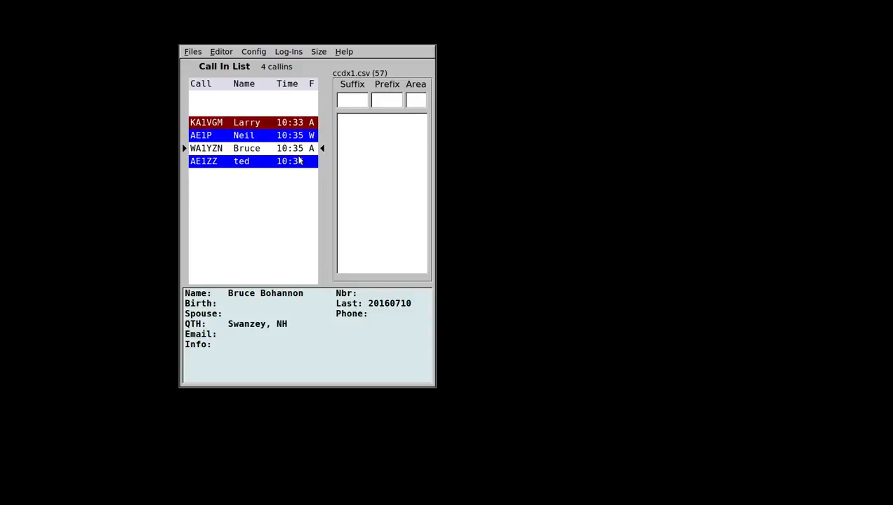
pyautogui.hotkey('ctrl', 'Down')
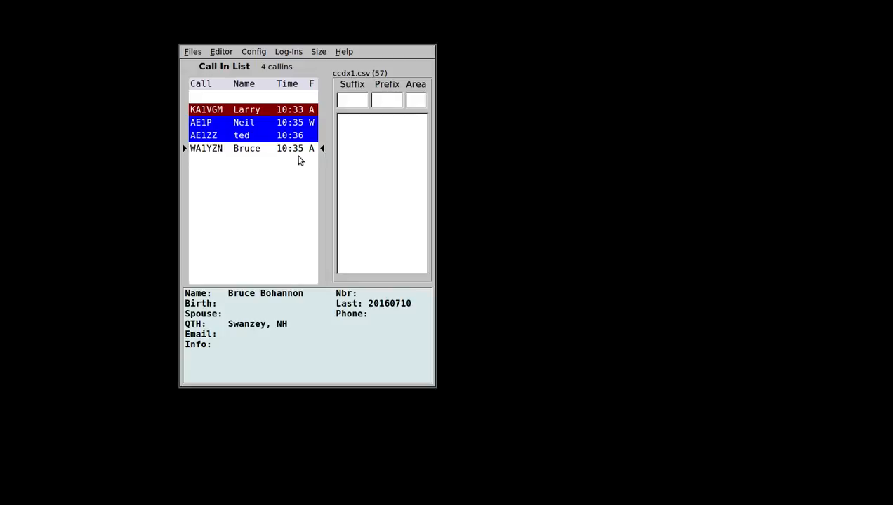
pyautogui.hotkey('ctrl', 'Up')
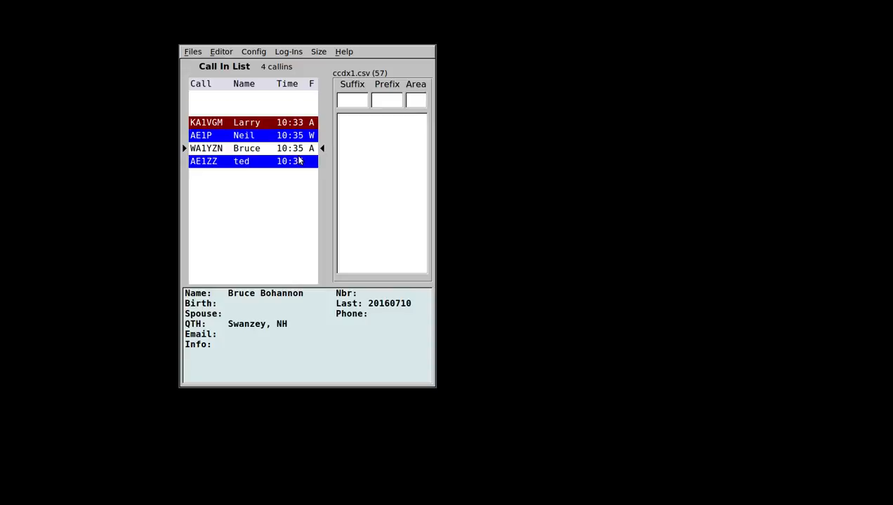
pyautogui.hotkey('ctrl', 'Up')
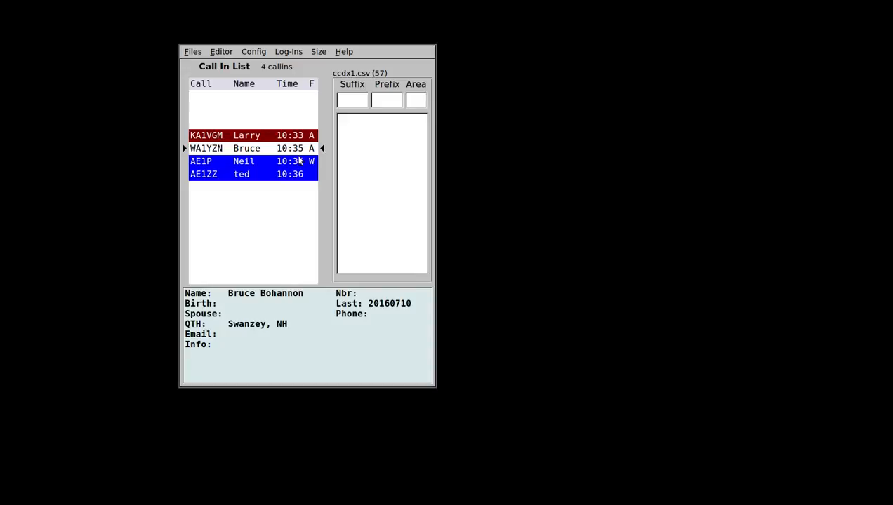
pyautogui.press('Down')
pyautogui.press('Down')
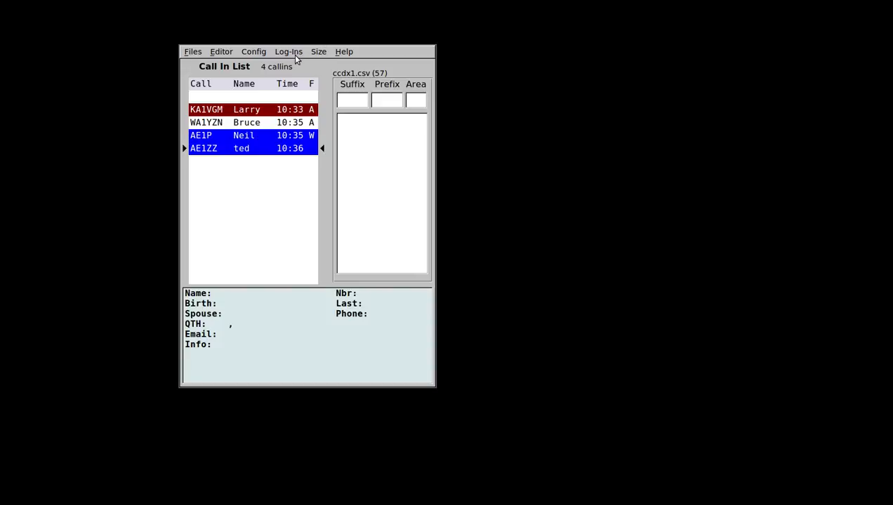
pyautogui.click(190, 53)
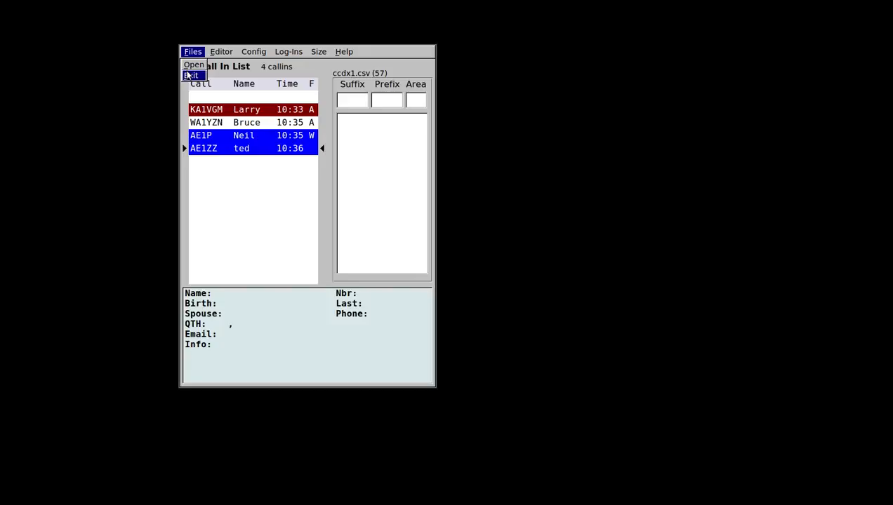
pyautogui.click(305, 68)
pyautogui.click(188, 56)
pyautogui.click(313, 60)
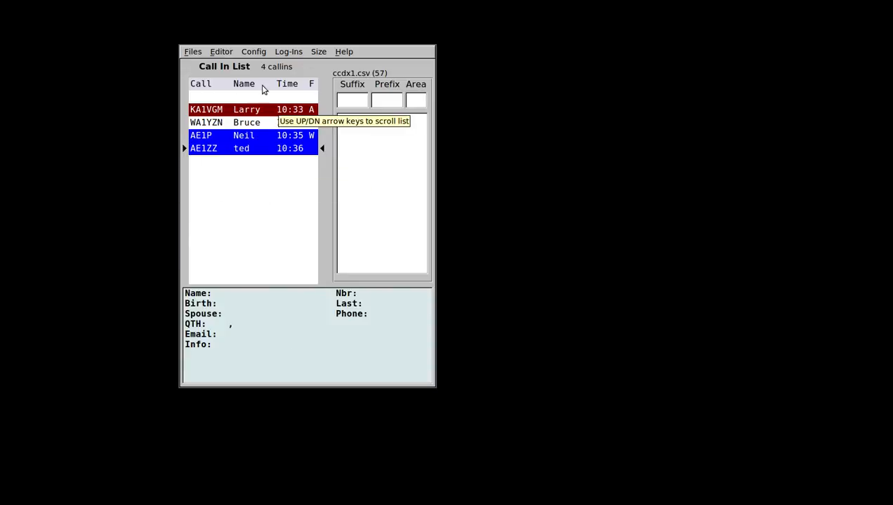
pyautogui.click(194, 53)
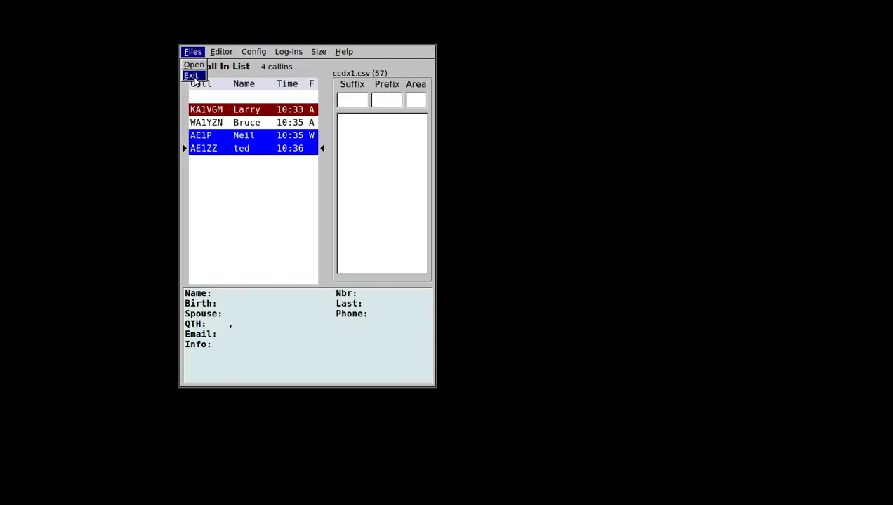
pyautogui.click(393, 59)
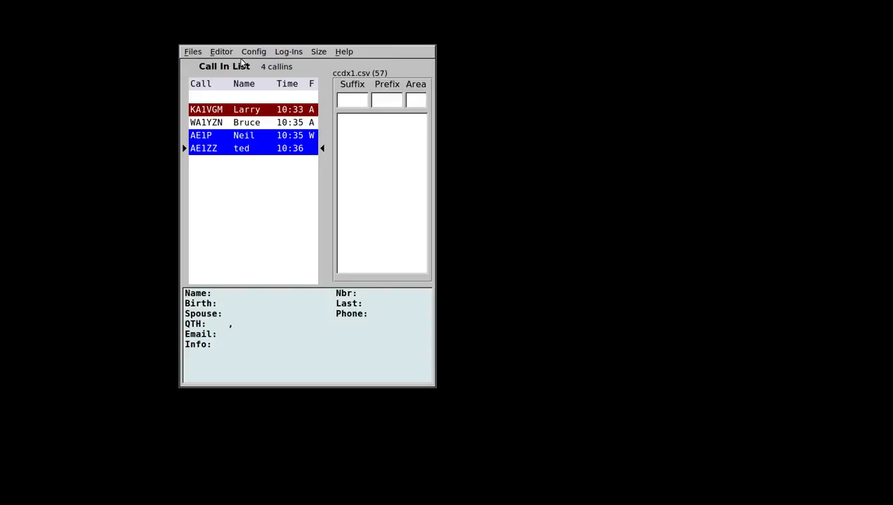
pyautogui.click(193, 57)
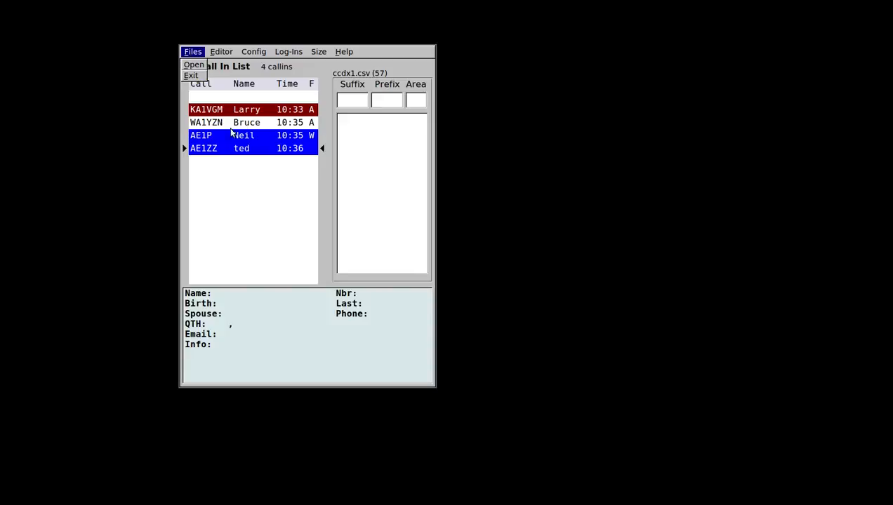
pyautogui.click(258, 199)
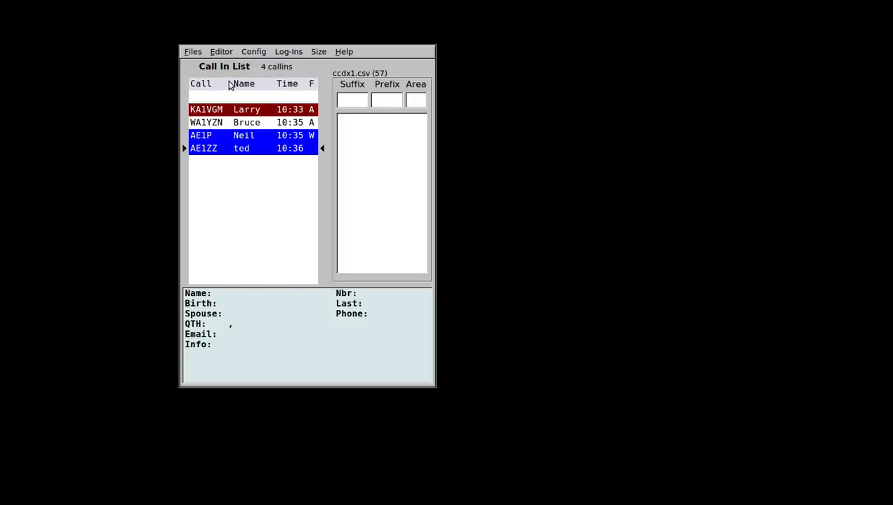
pyautogui.click(221, 54)
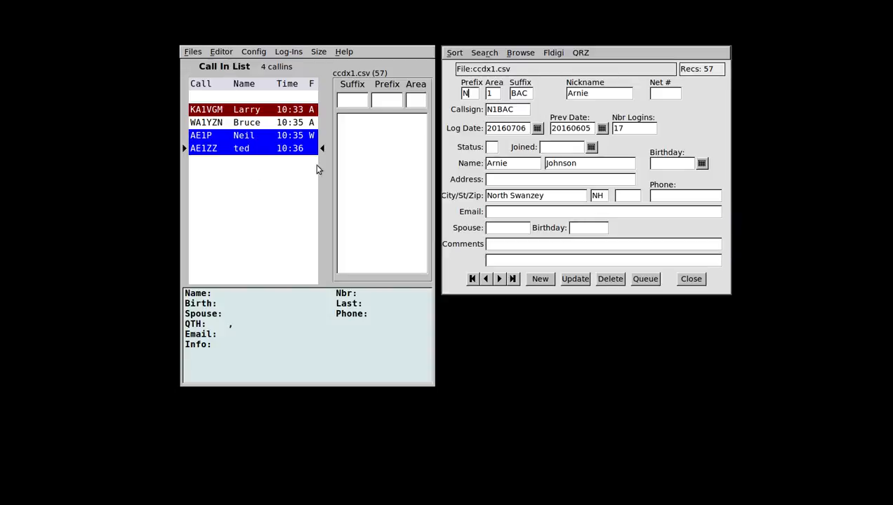
pyautogui.click(499, 278)
pyautogui.click(499, 278)
pyautogui.click(499, 279)
pyautogui.click(499, 279)
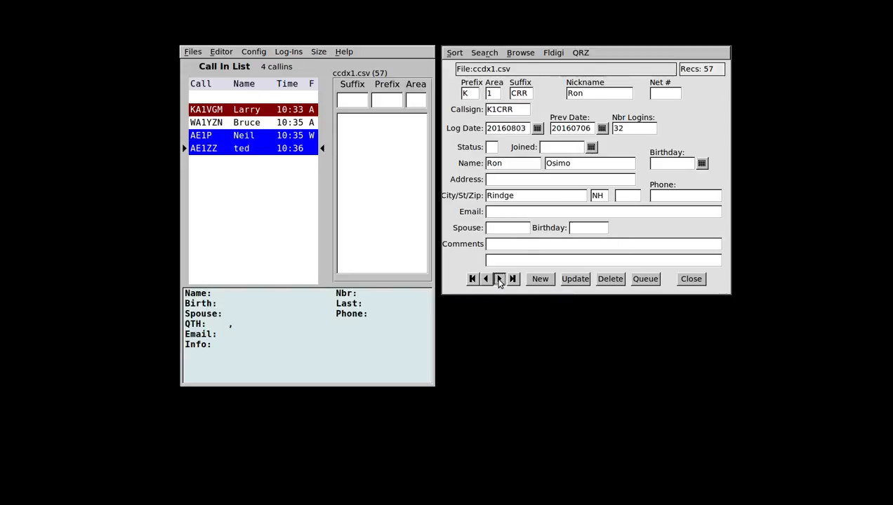
pyautogui.click(500, 279)
pyautogui.click(499, 278)
pyautogui.click(499, 278)
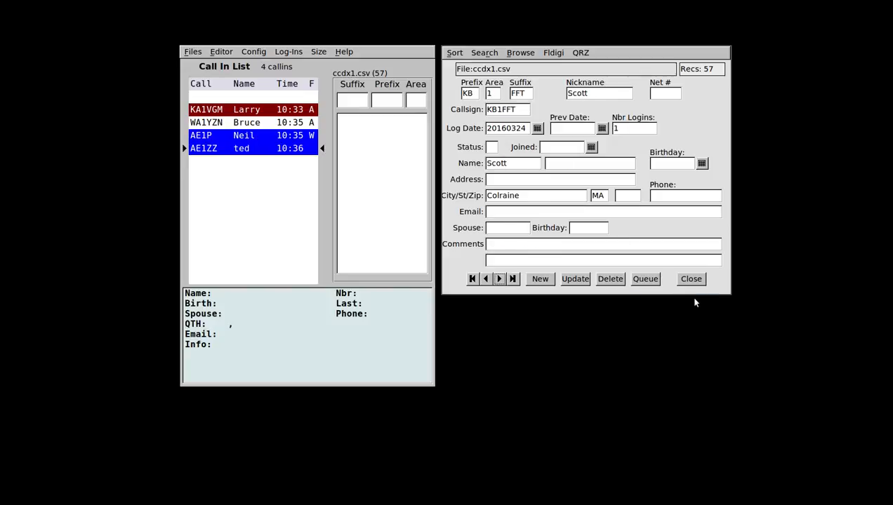
pyautogui.click(690, 279)
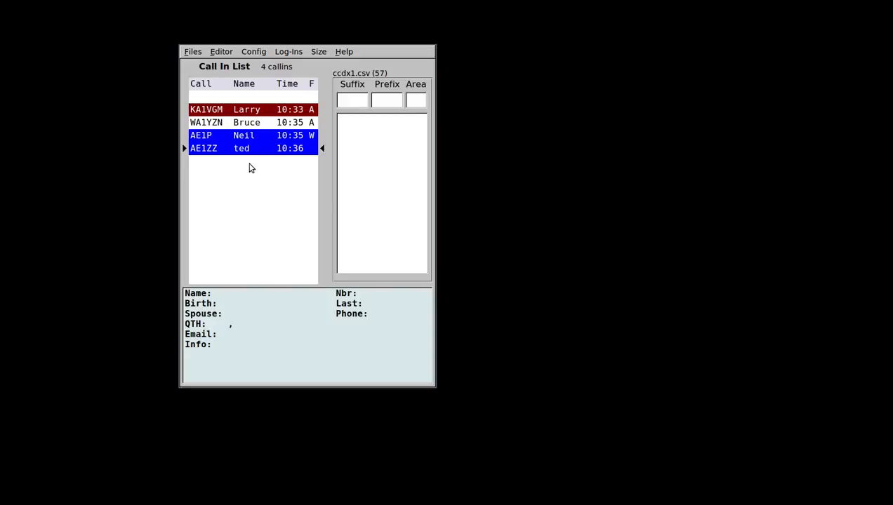
pyautogui.doubleClick(250, 168)
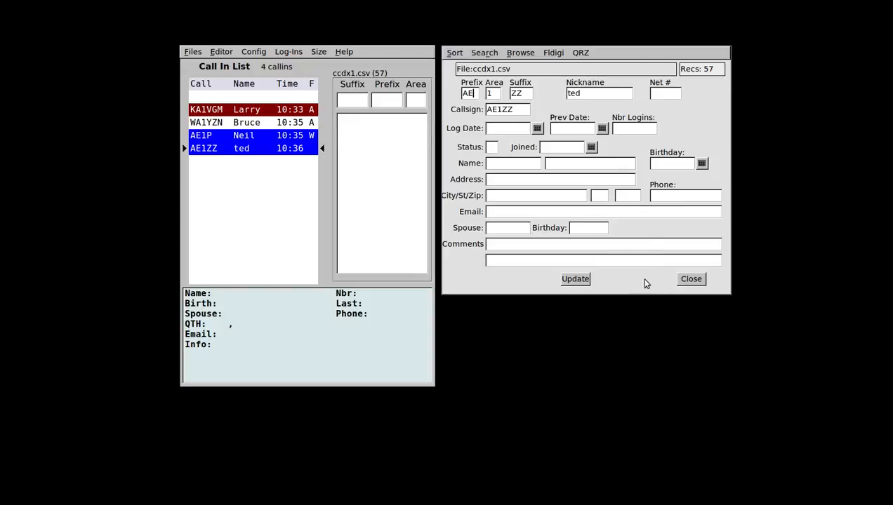
pyautogui.click(691, 279)
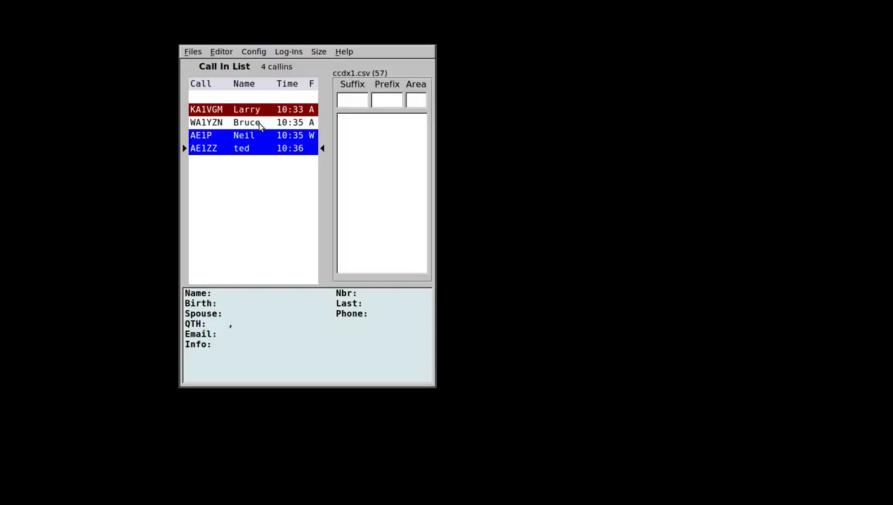
pyautogui.click(221, 51)
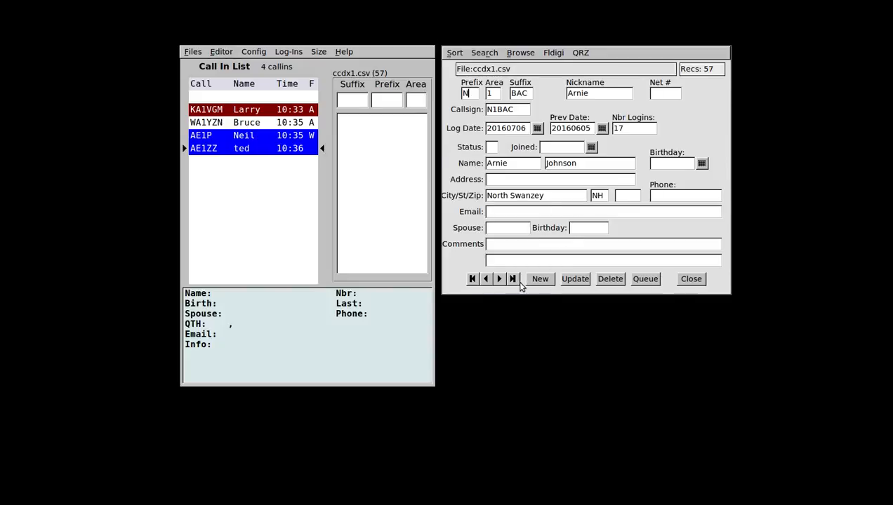
pyautogui.click(499, 278)
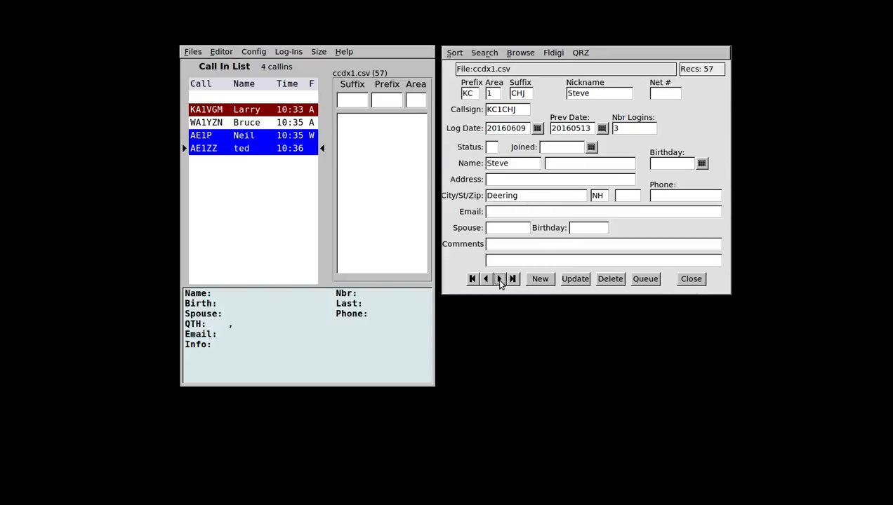
pyautogui.click(500, 279)
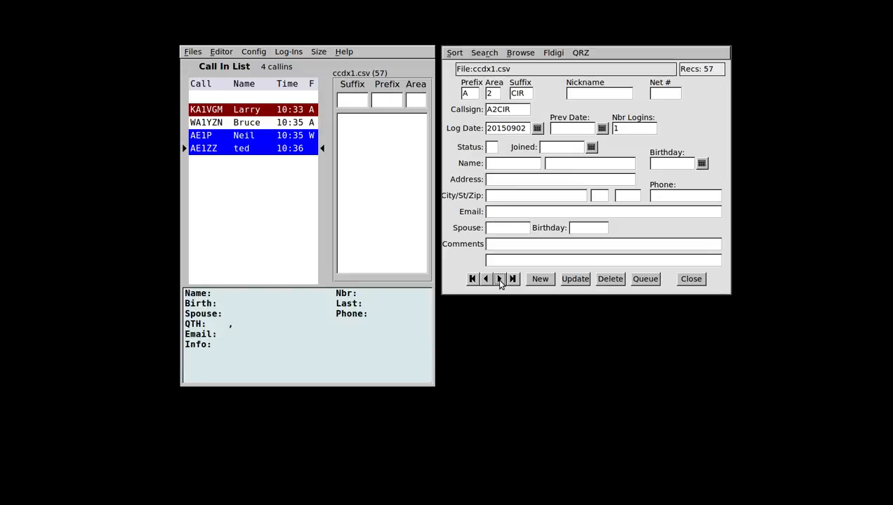
pyautogui.click(499, 279)
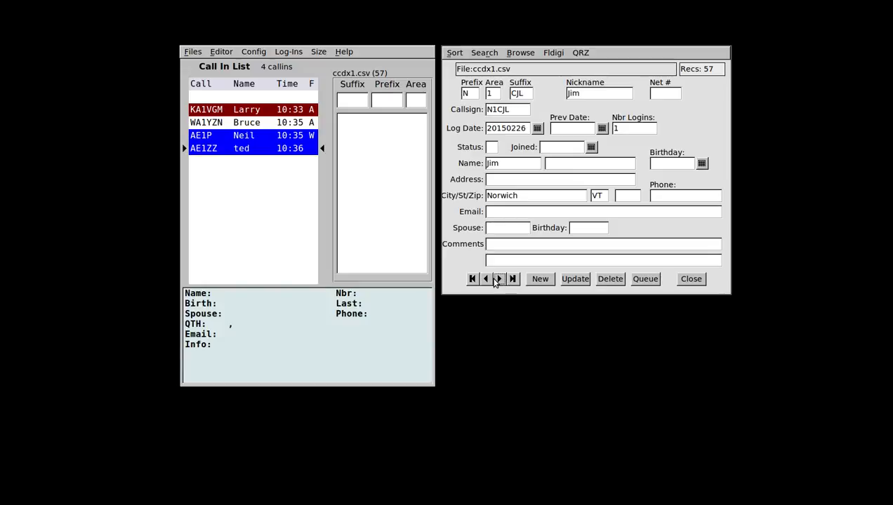
pyautogui.click(692, 280)
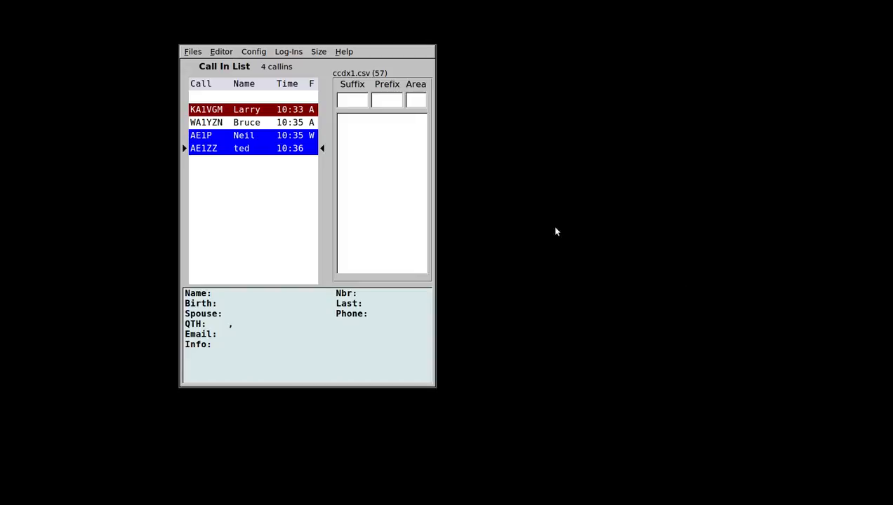
pyautogui.click(360, 101)
pyautogui.write('C')
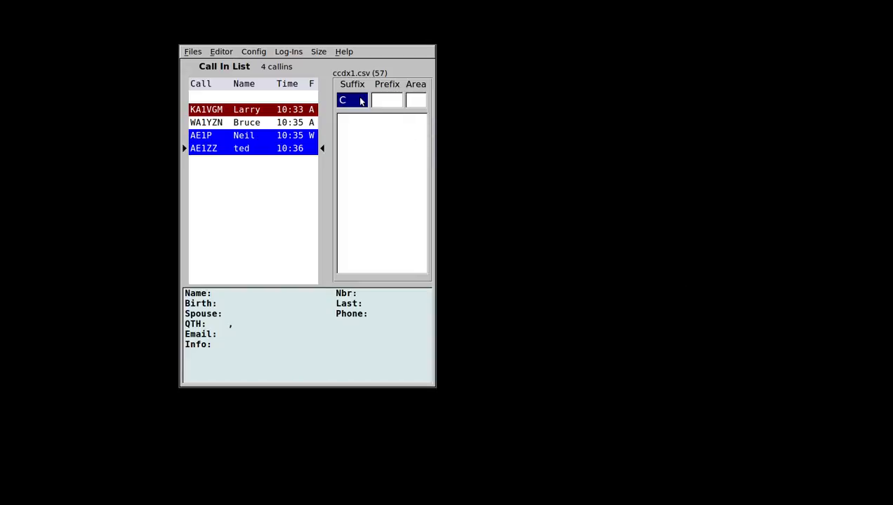
pyautogui.write('JL')
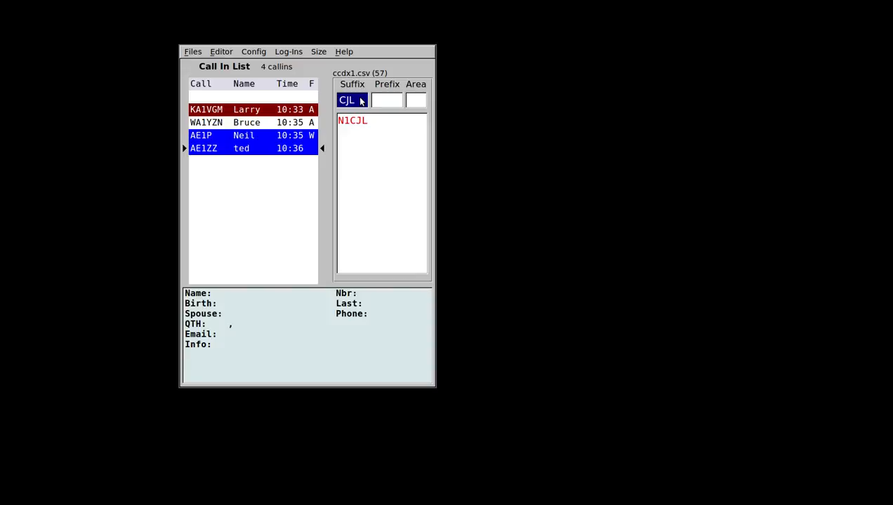
pyautogui.click(357, 143)
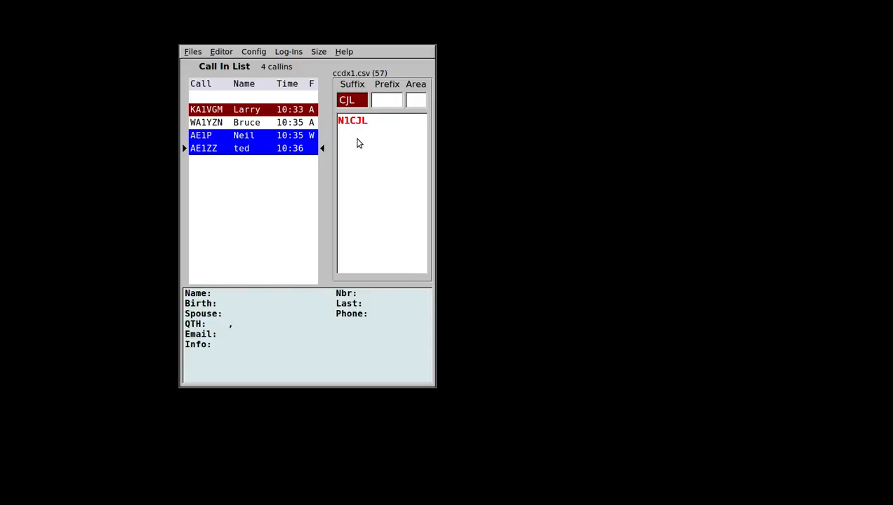
pyautogui.press('Escape')
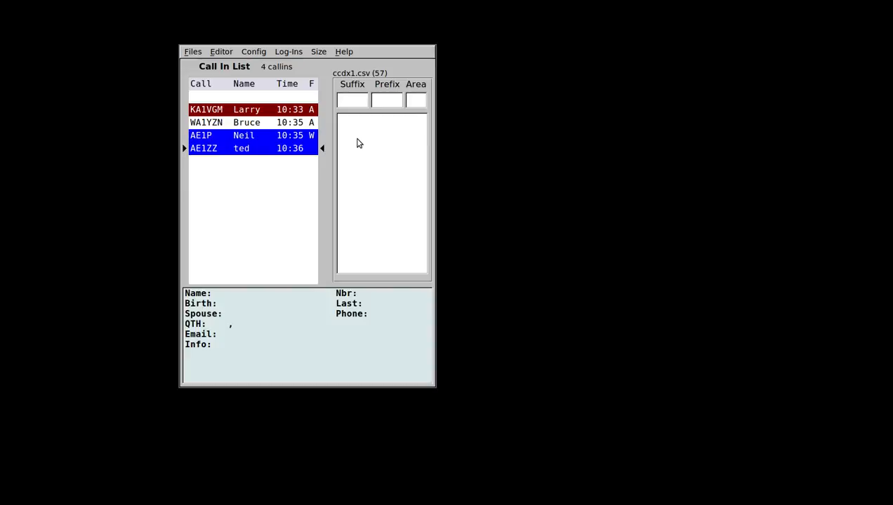
pyautogui.write('CJL')
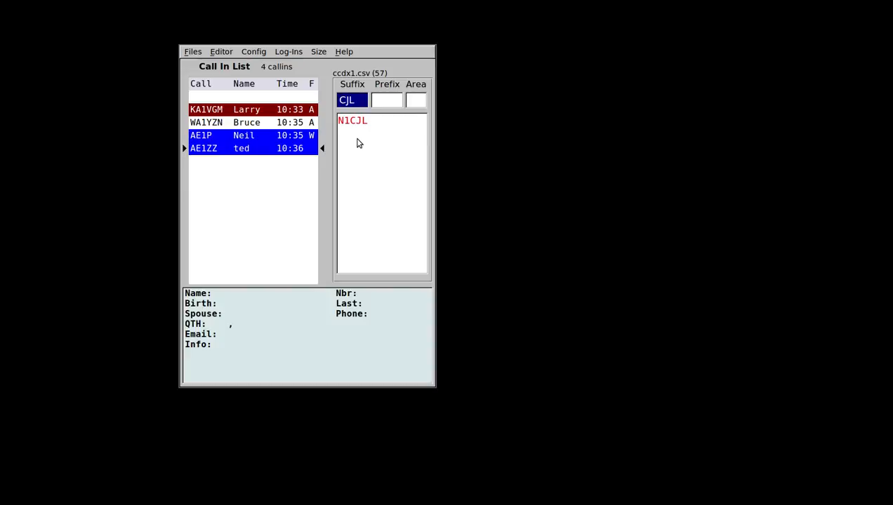
pyautogui.press('Escape')
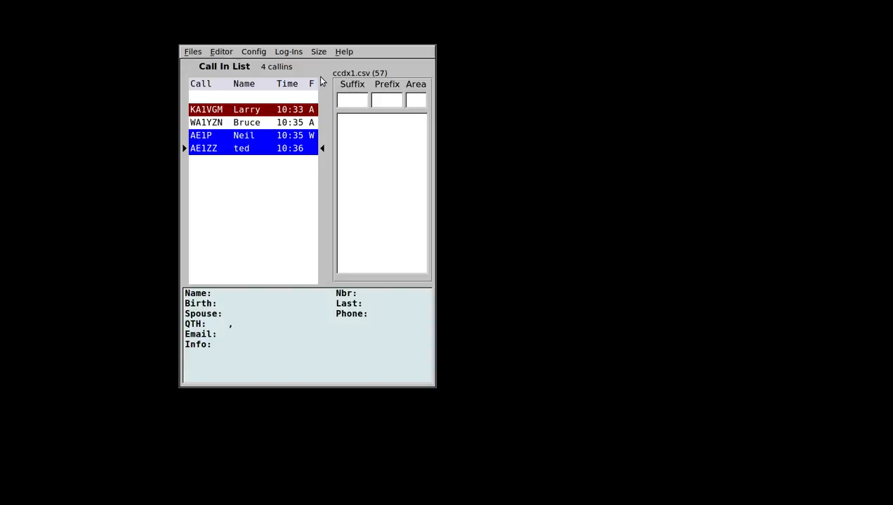
# Exit flnet from the Files menu, closing its window.
pyautogui.click(193, 53)
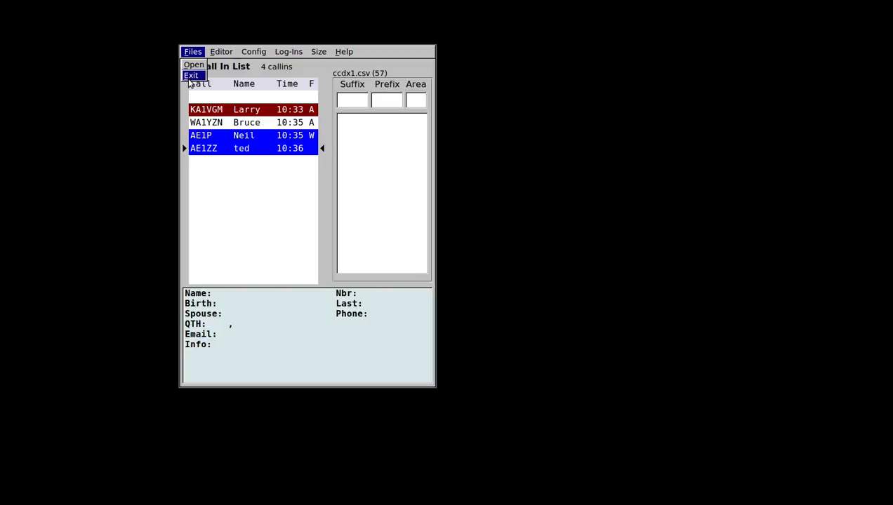
pyautogui.click(190, 76)
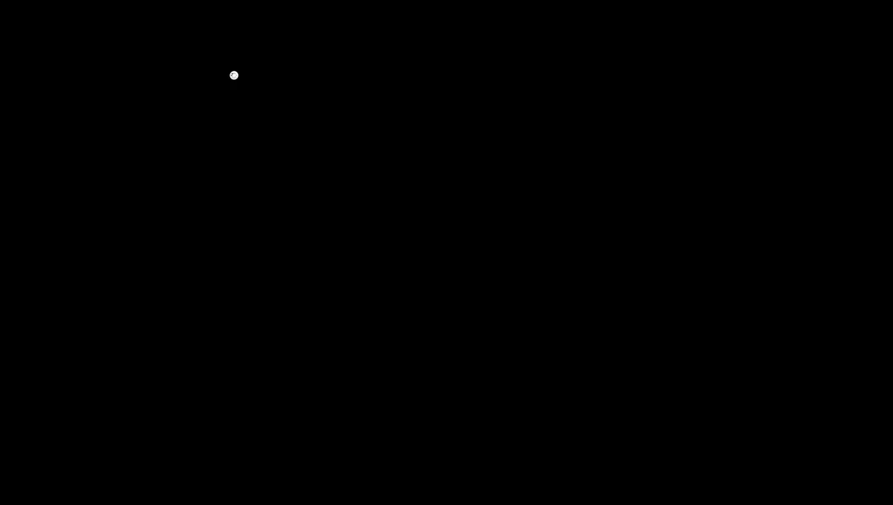
# Centre the window, pick a larger Size, and load cheshire-ares.csv (56 entries) as the database.
pyautogui.moveTo(54, 110); pyautogui.dragTo(391, 200)
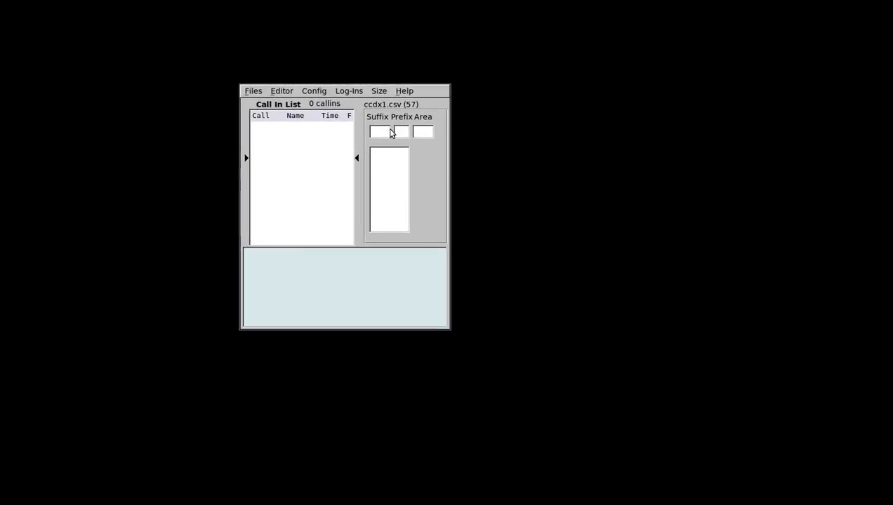
pyautogui.click(379, 90)
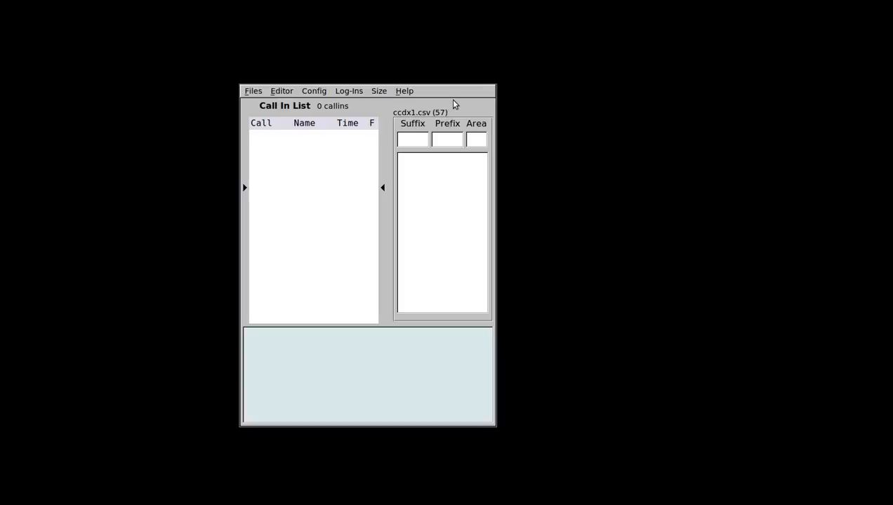
pyautogui.click(252, 92)
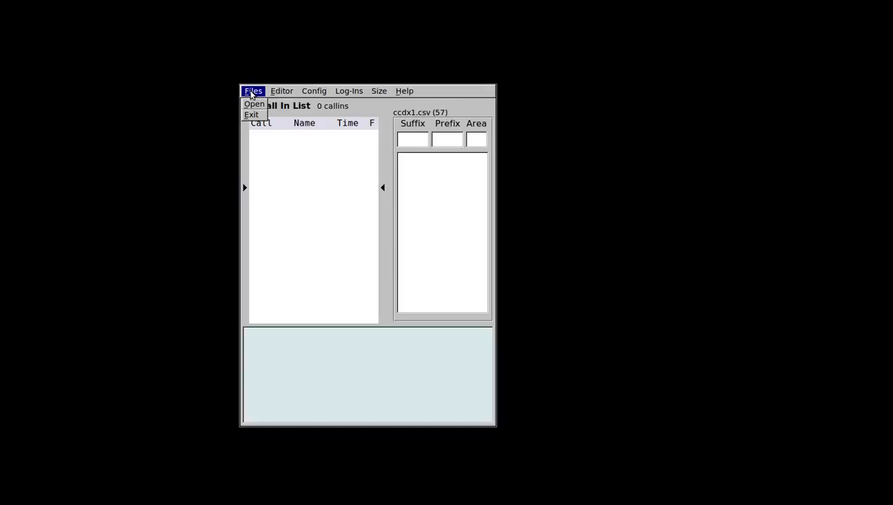
pyautogui.click(254, 104)
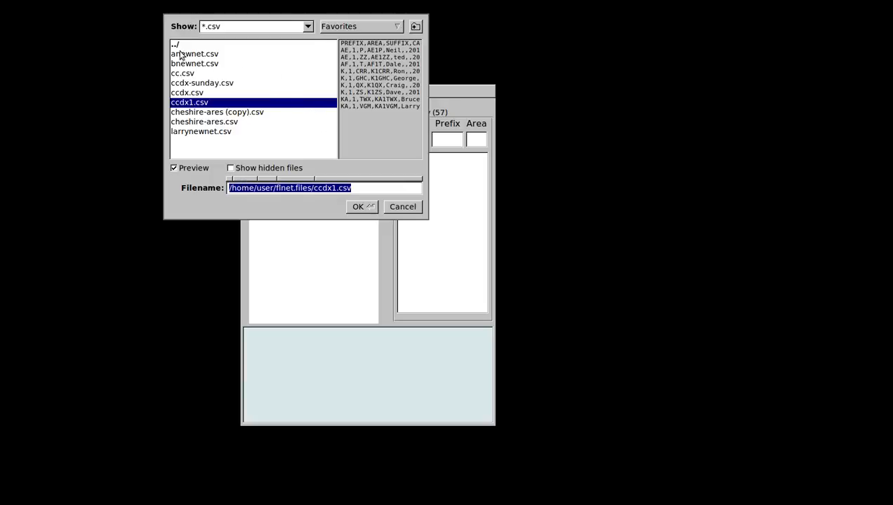
pyautogui.click(395, 27)
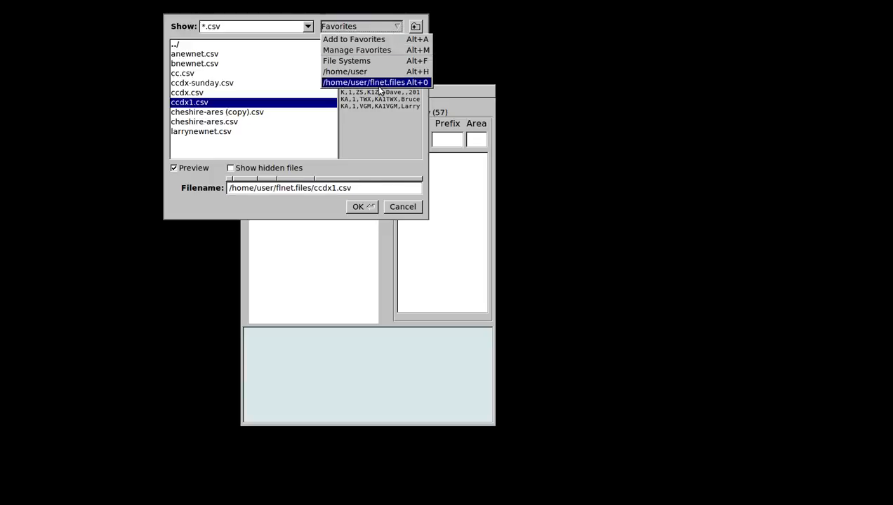
pyautogui.click(316, 140)
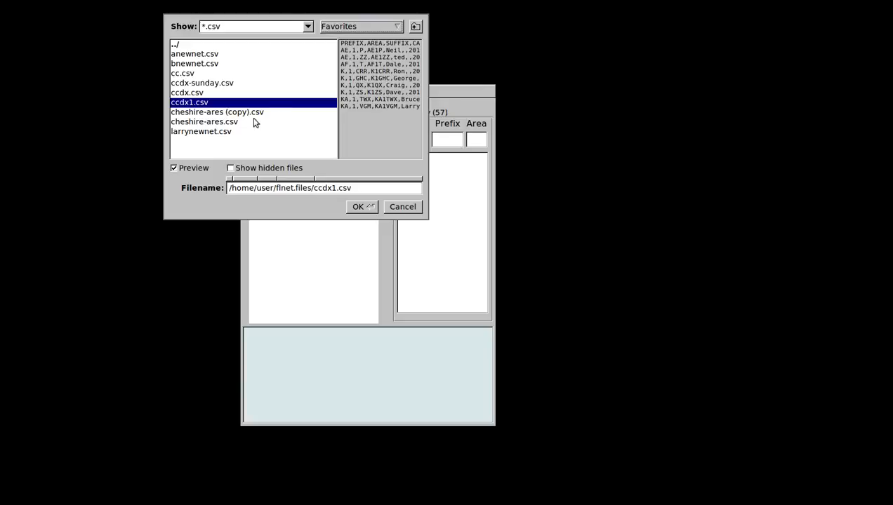
pyautogui.click(210, 124)
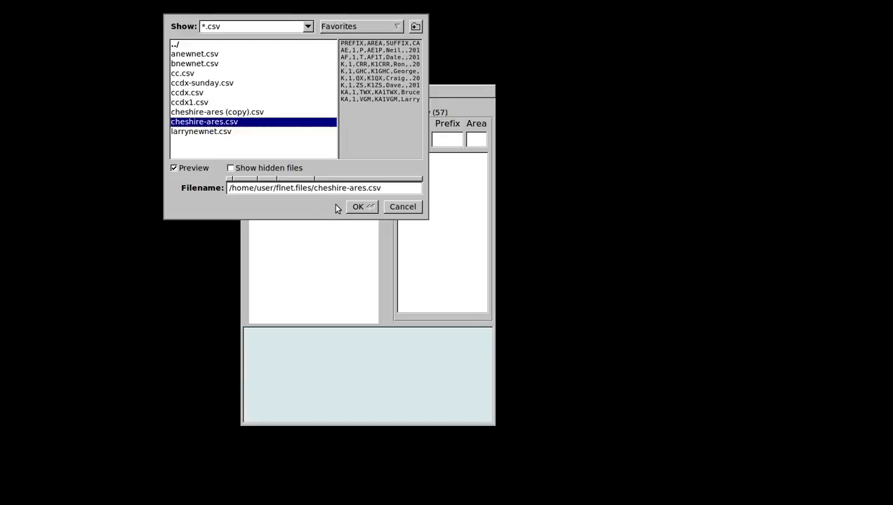
pyautogui.click(359, 207)
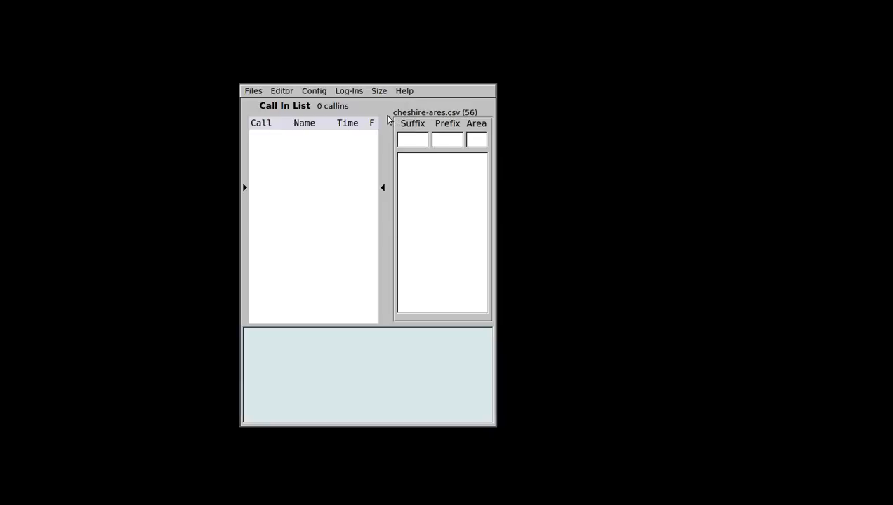
# Edit the Open dialog's Filename path to end in zx.csv and load it.
pyautogui.click(254, 93)
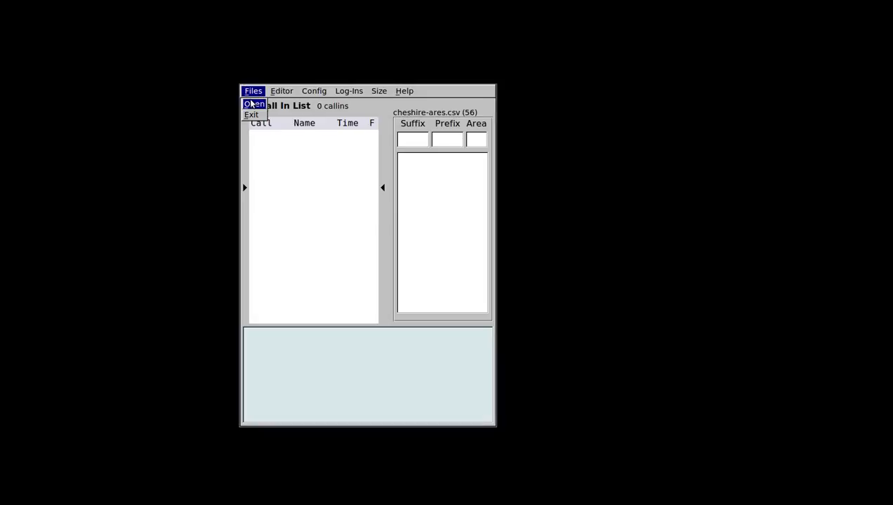
pyautogui.click(251, 104)
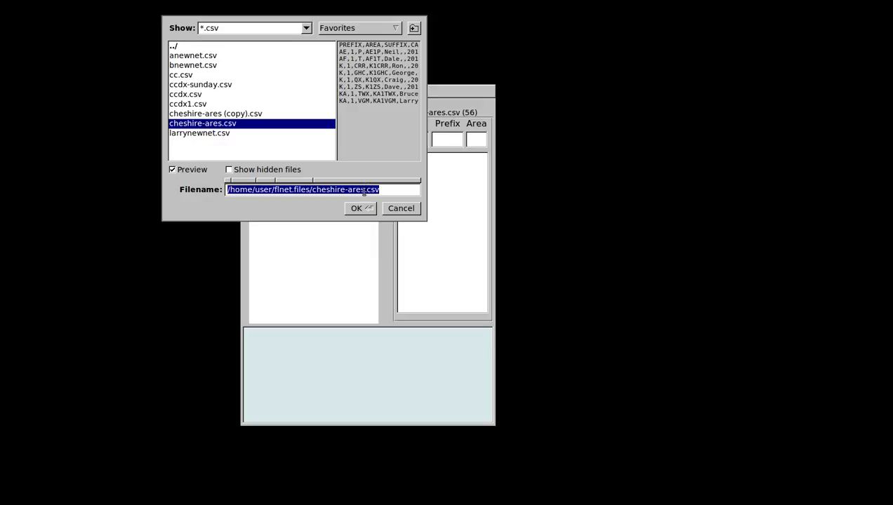
pyautogui.press('BackSpace')
pyautogui.press('BackSpace')
pyautogui.press('BackSpace')
pyautogui.press('BackSpace')
pyautogui.press('BackSpace')
pyautogui.press('BackSpace')
pyautogui.press('BackSpace')
pyautogui.press('BackSpace')
pyautogui.press('BackSpace')
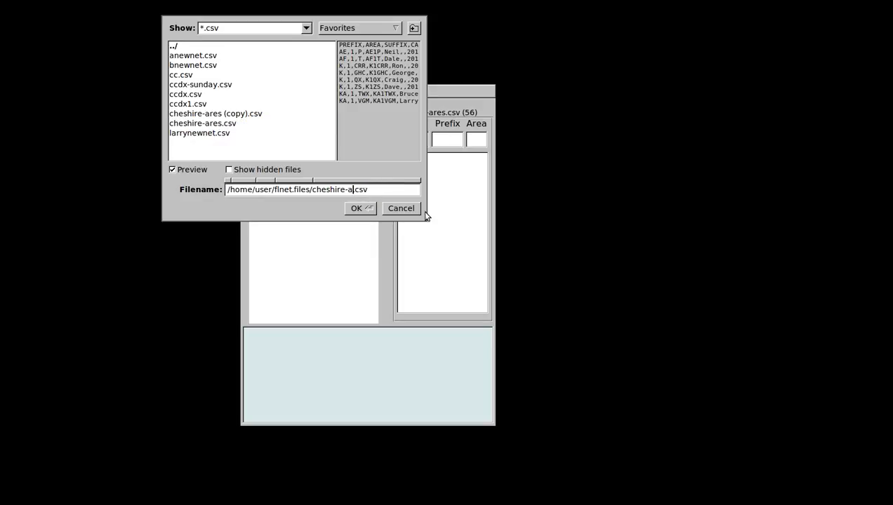
pyautogui.press('BackSpace')
pyautogui.press('BackSpace')
pyautogui.press('BackSpace')
pyautogui.press('BackSpace')
pyautogui.write('zx')
pyautogui.click(359, 208)
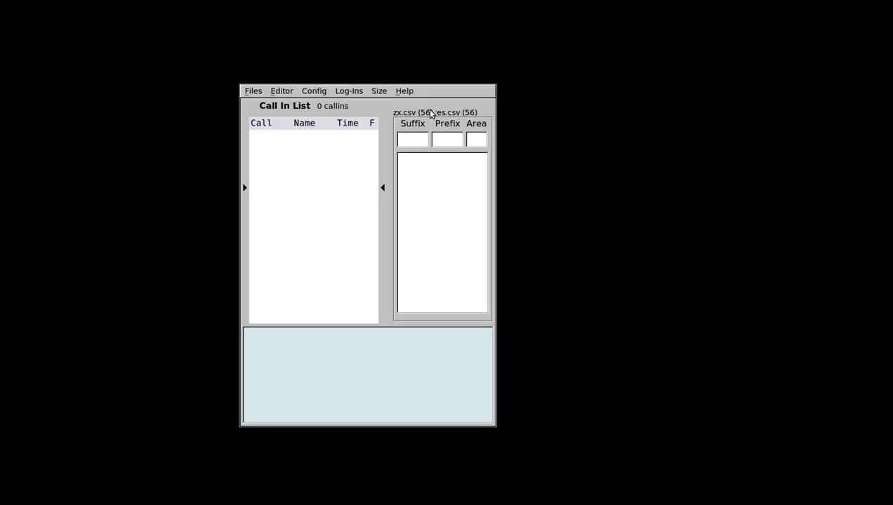
pyautogui.click(285, 94)
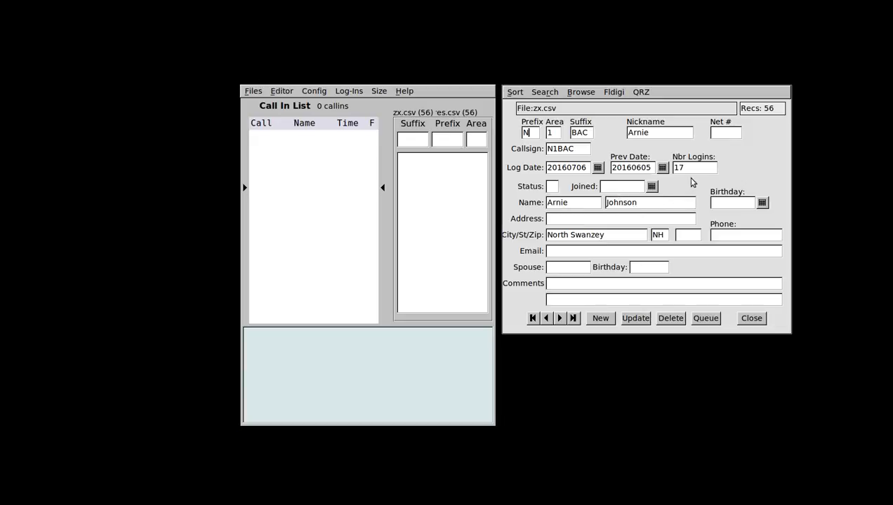
pyautogui.moveTo(690, 171); pyautogui.dragTo(671, 169)
pyautogui.click(750, 318)
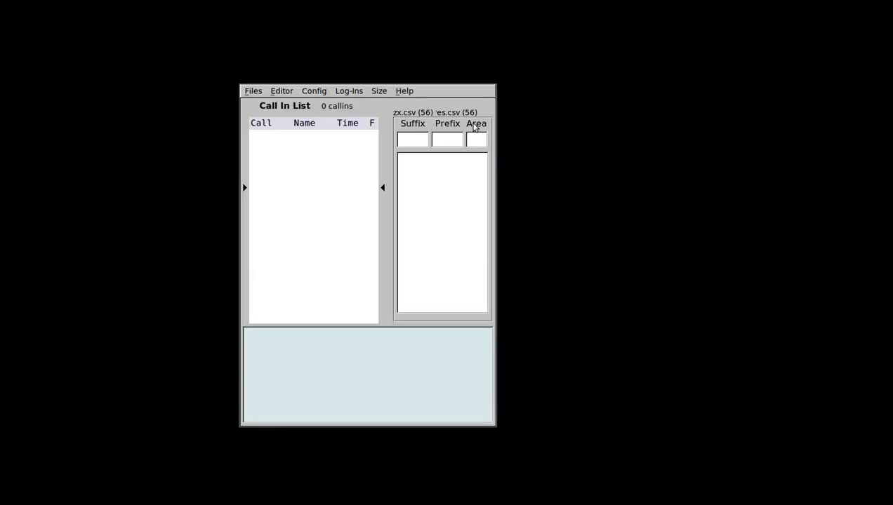
pyautogui.click(250, 93)
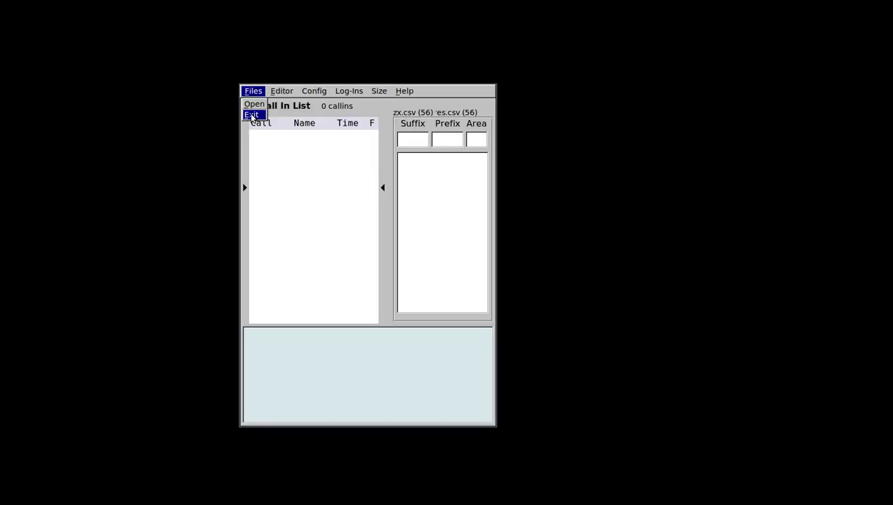
# Exit flnet and type 'flnet /home/user/flnet.files/zx.net' at the terminal prompt.
pyautogui.click(252, 115)
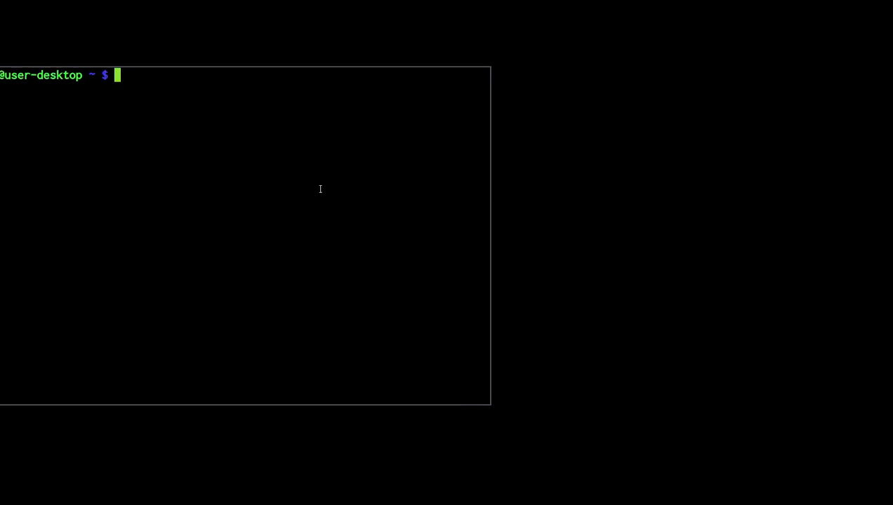
pyautogui.write('flnet')
pyautogui.write('/home/use')
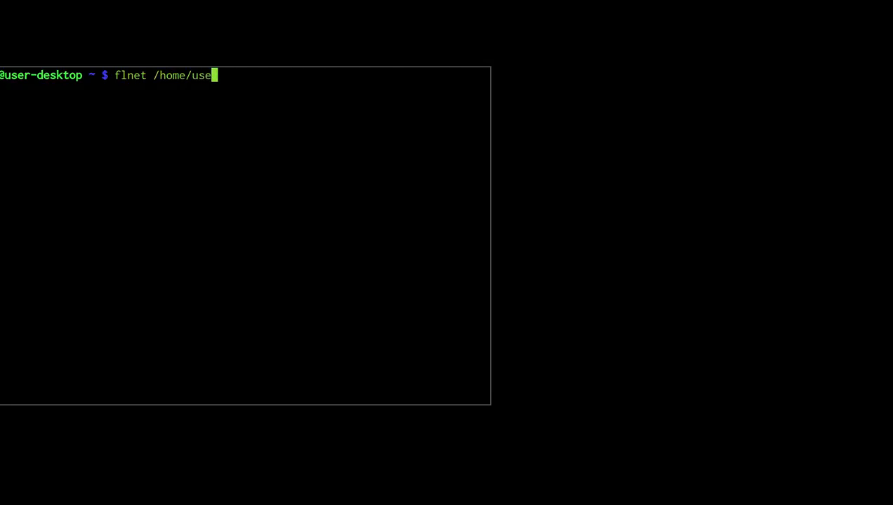
pyautogui.write('r/')
pyautogui.write('flnet.fil')
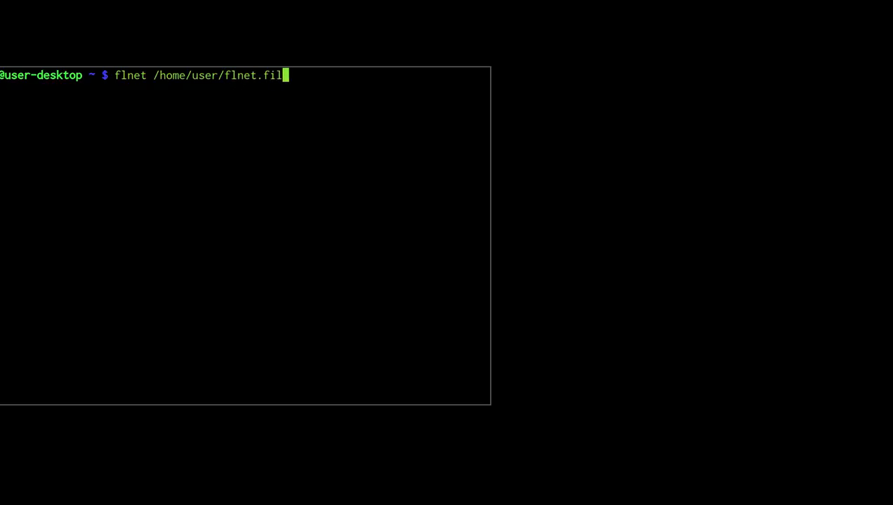
pyautogui.write('es/zx.net')
# Launch flnet with zx.net and move its window down and left.
pyautogui.press('Return')
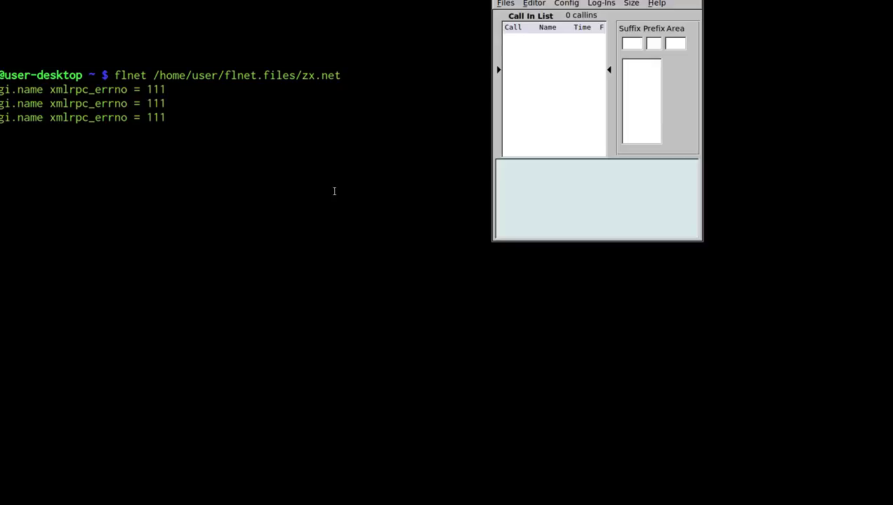
pyautogui.click(213, 89)
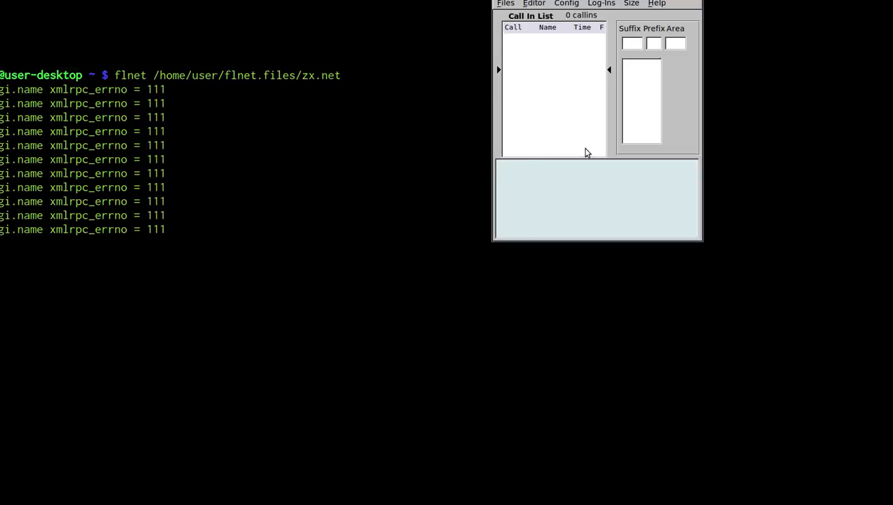
pyautogui.moveTo(630, 141); pyautogui.dragTo(109, 224)
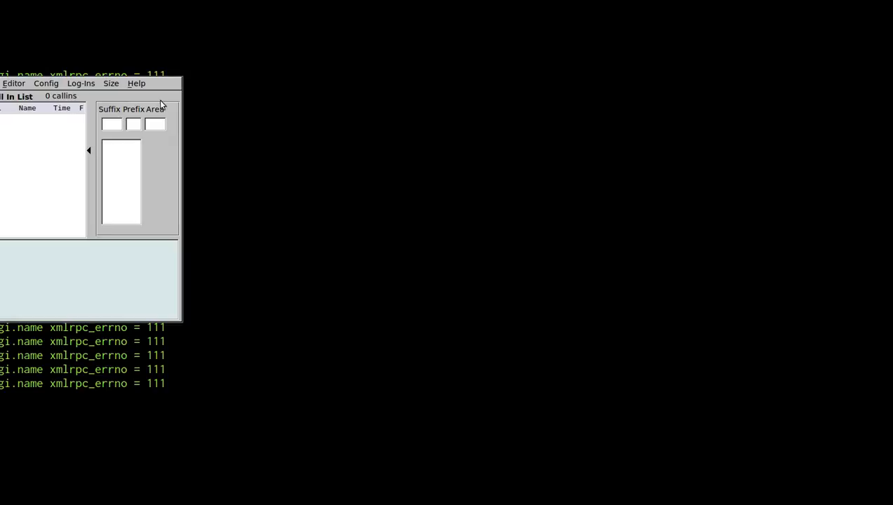
# Check in the first caller (suffix VG, prefix KA) at 10:47, then enter suffix VGM.
pyautogui.click(110, 131)
pyautogui.write('VGM')
pyautogui.press('Tab')
pyautogui.write('KA')
pyautogui.press('Tab')
pyautogui.press('Return')
pyautogui.click(108, 128)
pyautogui.write('VGM')
# Create the caller's database record with a nickname and street address, save it, and reopen it.
pyautogui.hotkey('alt', 'e')
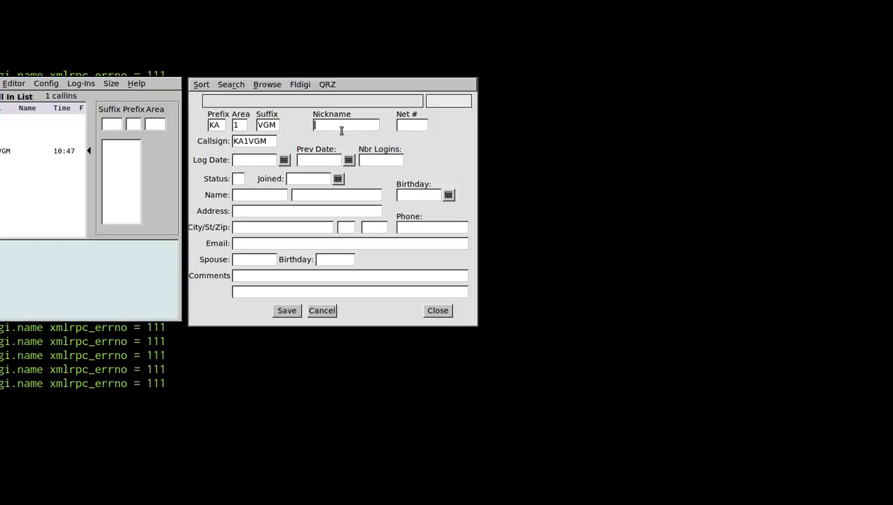
pyautogui.write('Larry')
pyautogui.press('Tab')
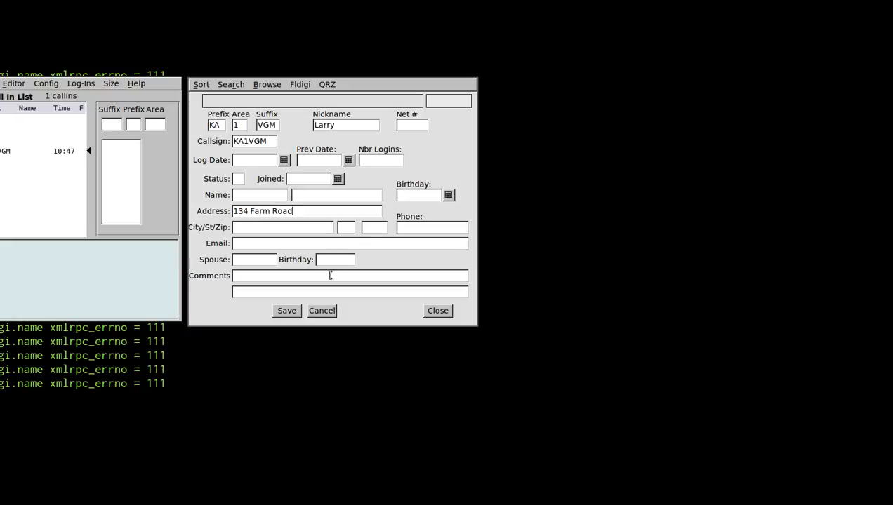
pyautogui.click(288, 310)
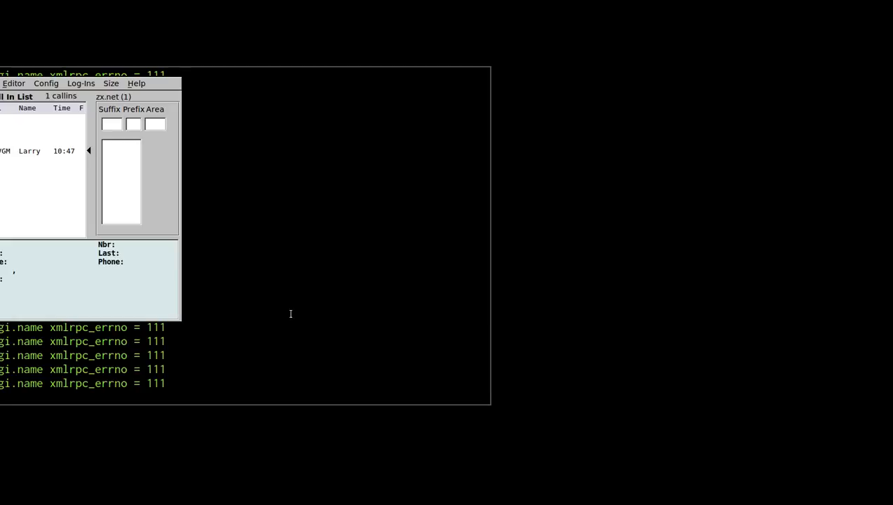
pyautogui.doubleClick(24, 159)
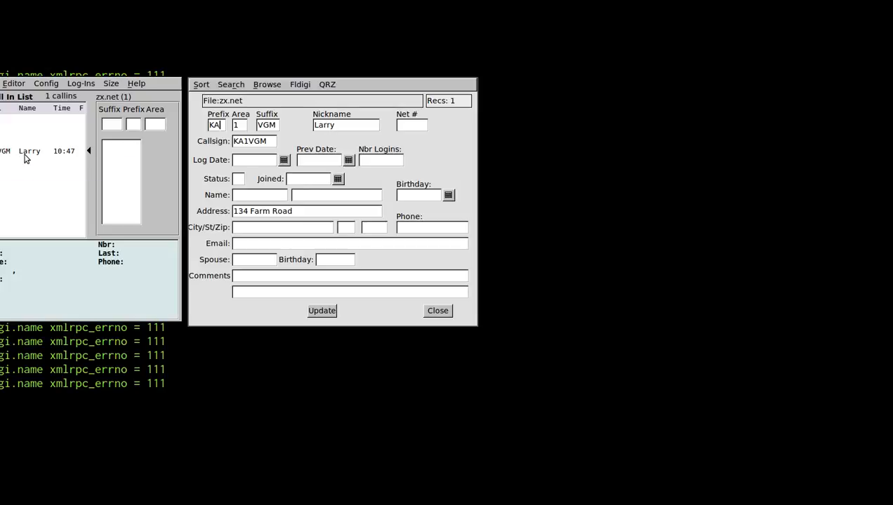
# Close the caller's record editor.
pyautogui.click(434, 311)
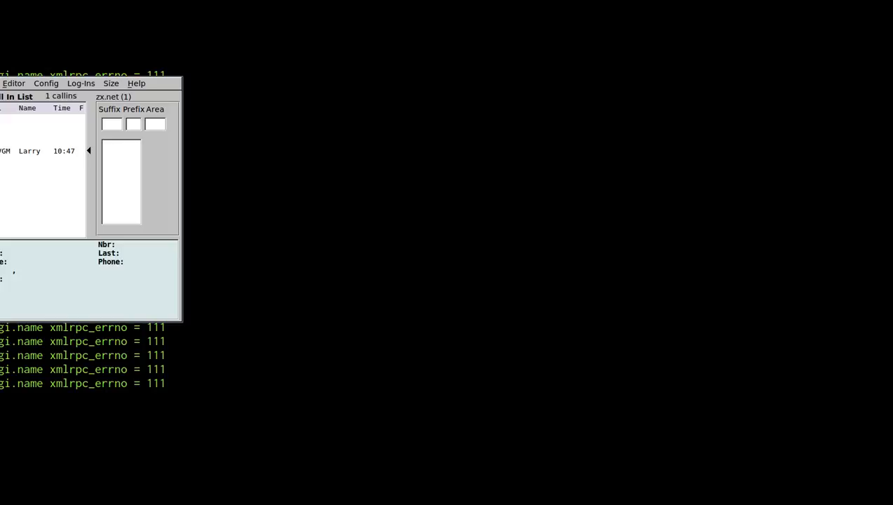
# Quit flnet and turn the recalled launch command into a cd to the zx.net path.
pyautogui.hotkey('alt', 'F4')
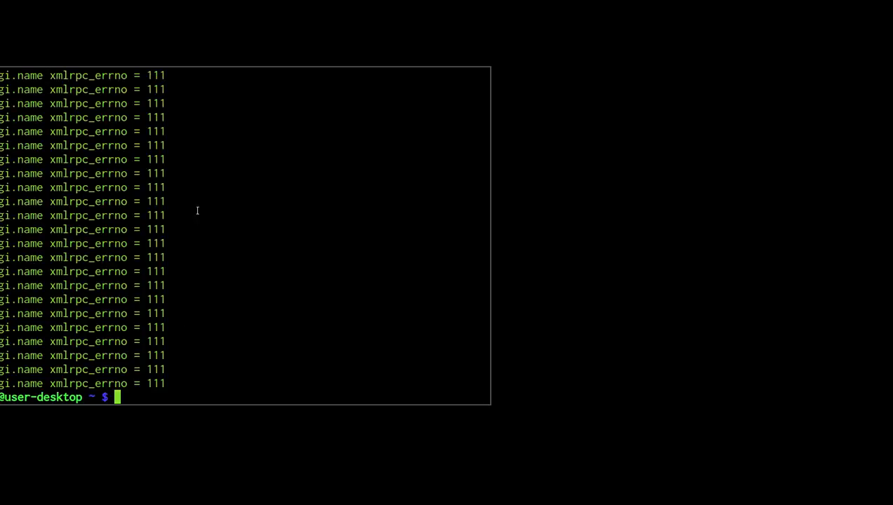
pyautogui.press('Up')
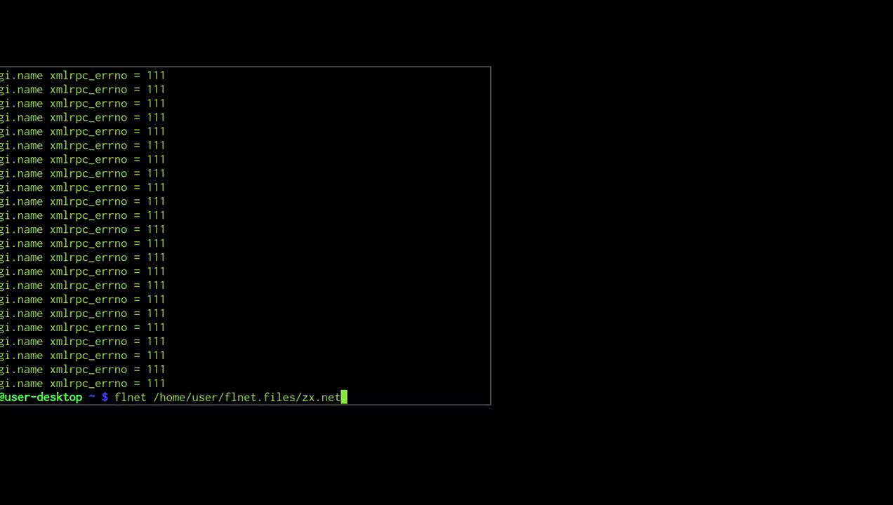
pyautogui.press('Home')
pyautogui.press('Delete')
pyautogui.press('Delete')
pyautogui.press('Delete')
pyautogui.press('Delete')
pyautogui.press('Delete')
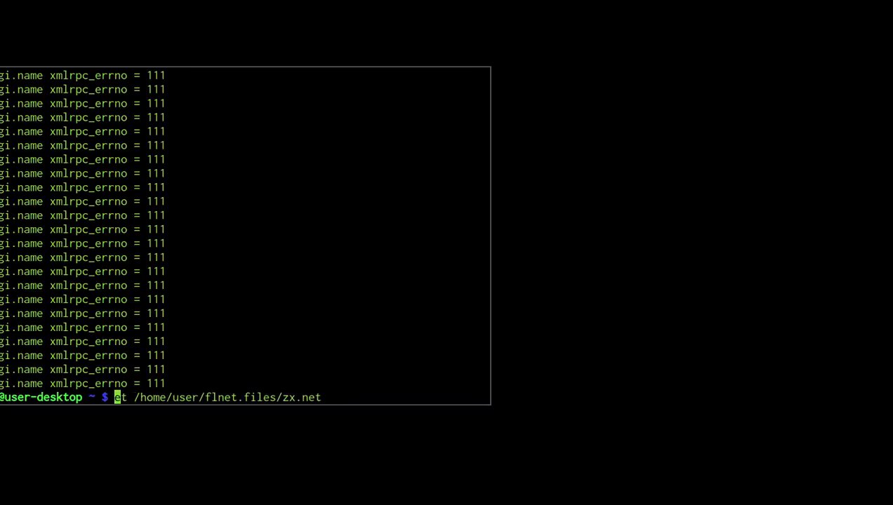
pyautogui.write('cd')
pyautogui.press('Return')
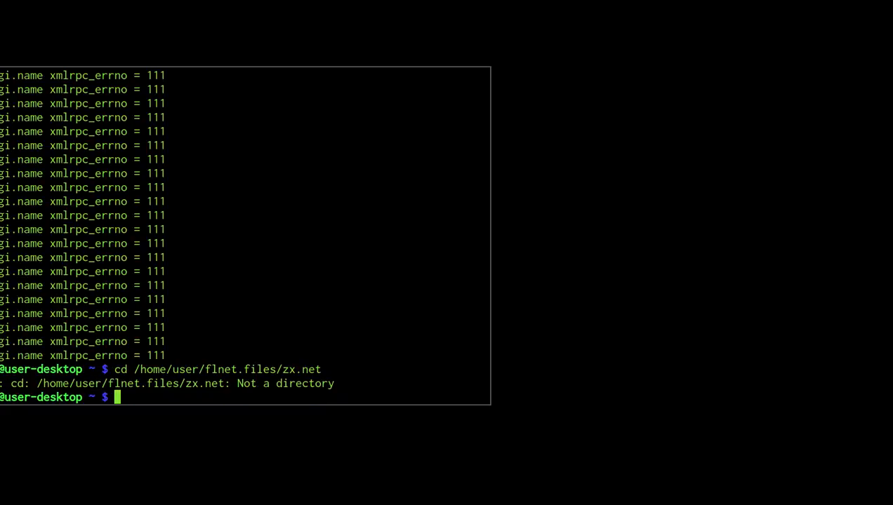
# Trim zx.net off the path to change into ~/flnet.files, then list its files with ls.
pyautogui.press('Up')
pyautogui.press('BackSpace')
pyautogui.press('BackSpace')
pyautogui.press('BackSpace')
pyautogui.press('BackSpace')
pyautogui.press('BackSpace')
pyautogui.press('BackSpace')
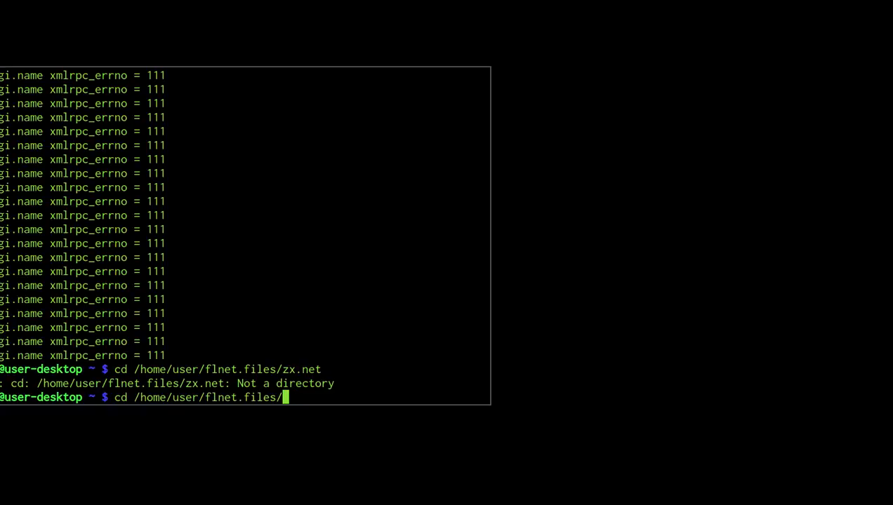
pyautogui.press('Return')
pyautogui.write('ls')
pyautogui.press('Return')
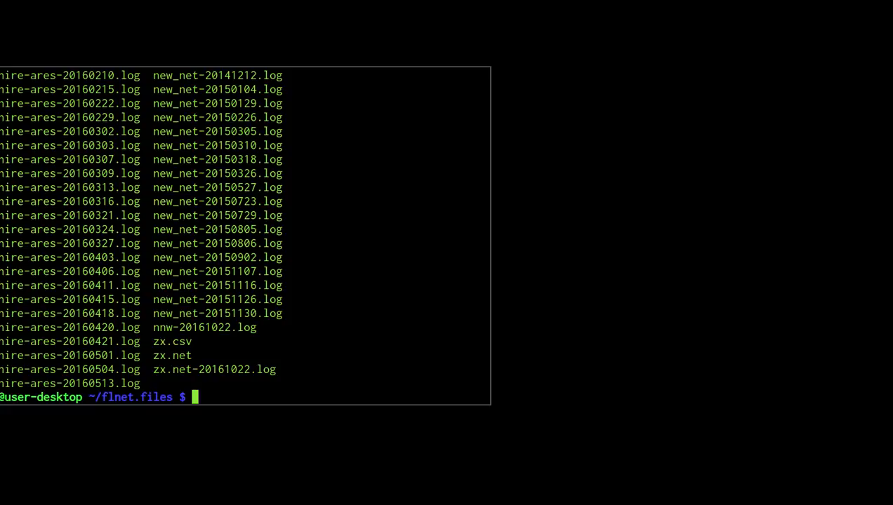
# Run 'localc zx.csv', correcting the mistyped 'local' command.
pyautogui.write('local zx.')
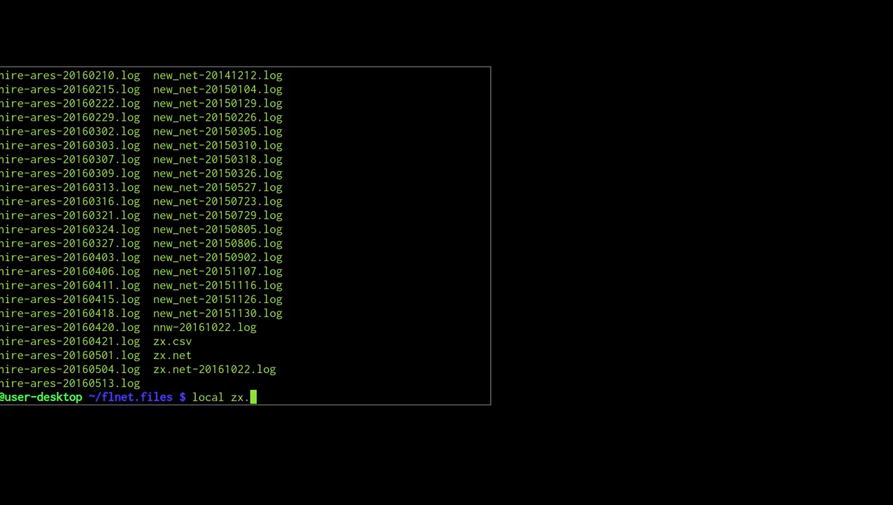
pyautogui.write('csv')
pyautogui.press('Return')
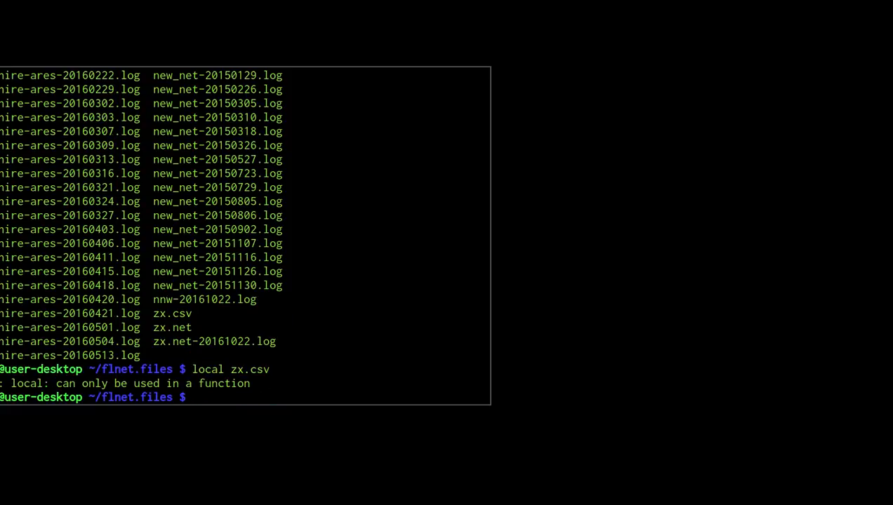
pyautogui.press('Up')
pyautogui.press('Left')
pyautogui.press('Left')
pyautogui.press('Left')
pyautogui.press('Left')
pyautogui.press('Left')
pyautogui.press('Left')
pyautogui.press('Left')
pyautogui.write('c')
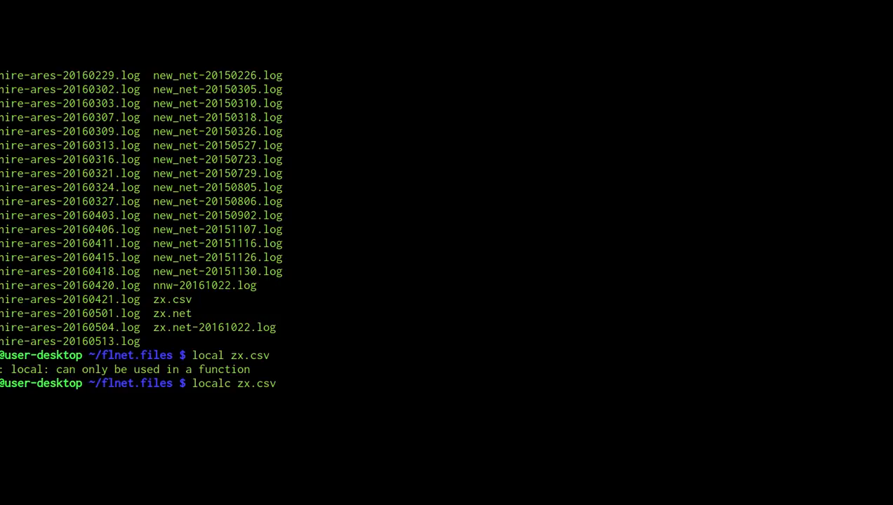
pyautogui.press('Return')
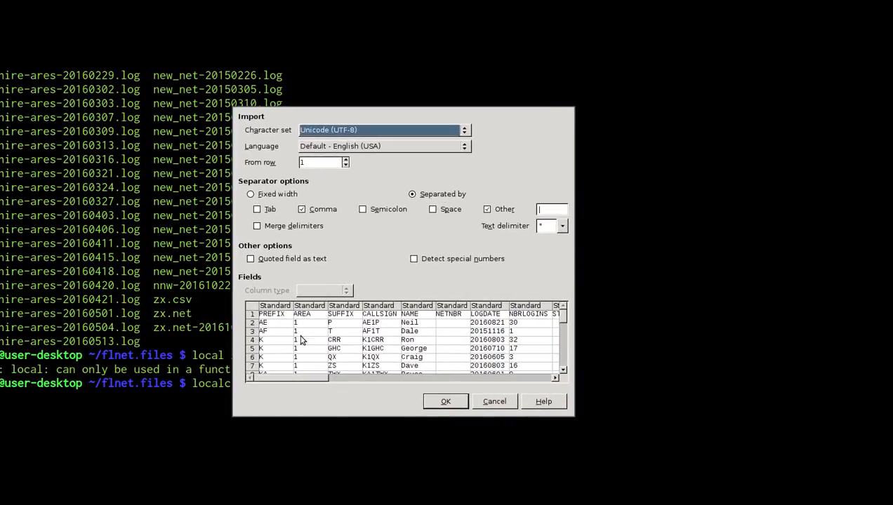
# Accept the comma-separated Text Import settings for zx.csv.
pyautogui.click(436, 399)
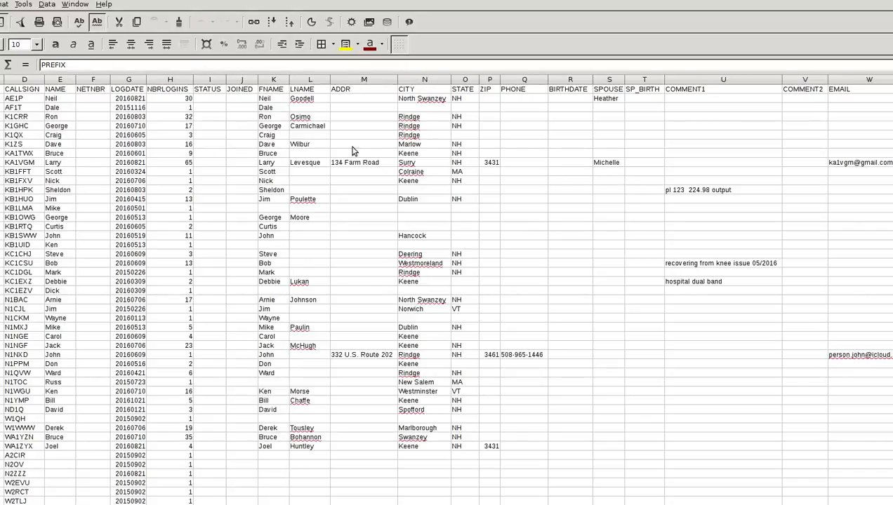
pyautogui.click(174, 82)
pyautogui.click(179, 100)
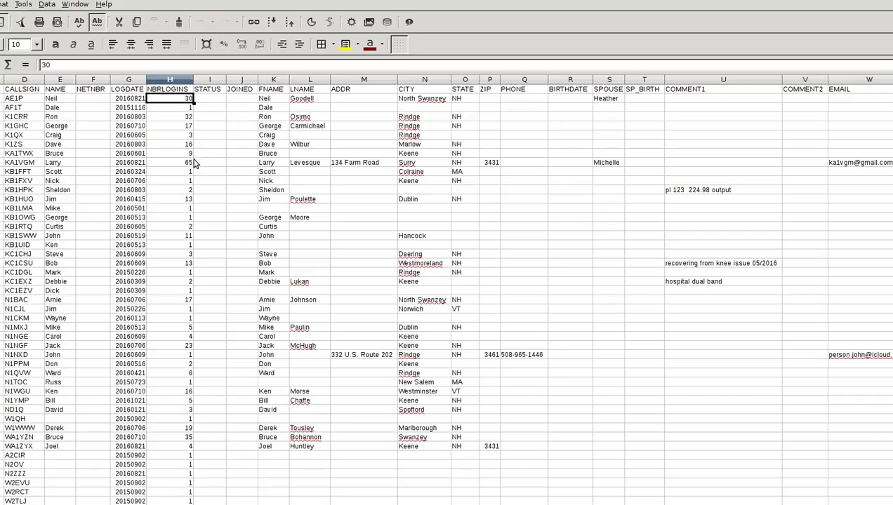
# Select H2 to the last row and use Delete Contents to empty the NBRLOGINS login counts.
pyautogui.scroll(-11, 197, 154)
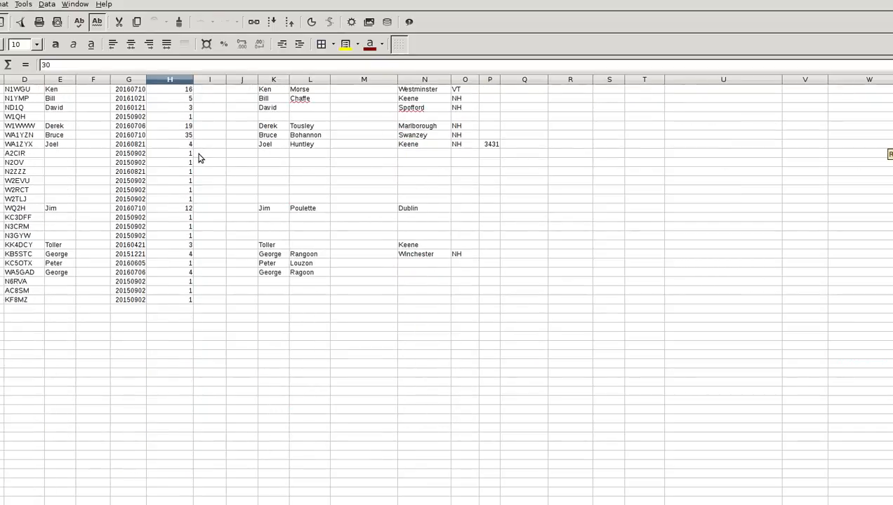
pyautogui.scroll(11, 199, 164)
pyautogui.scroll(-12, 201, 183)
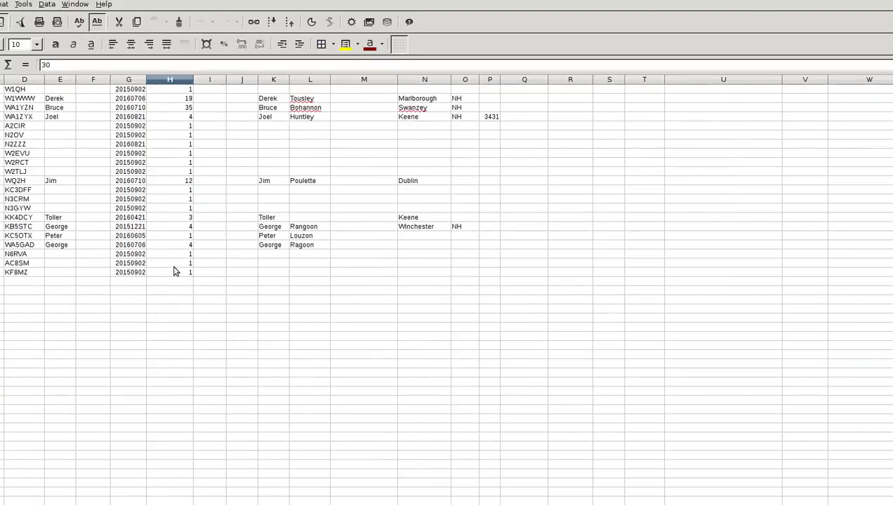
pyautogui.keyDown('shift'); pyautogui.click(176, 272); pyautogui.keyUp('shift')
pyautogui.rightClick(176, 277)
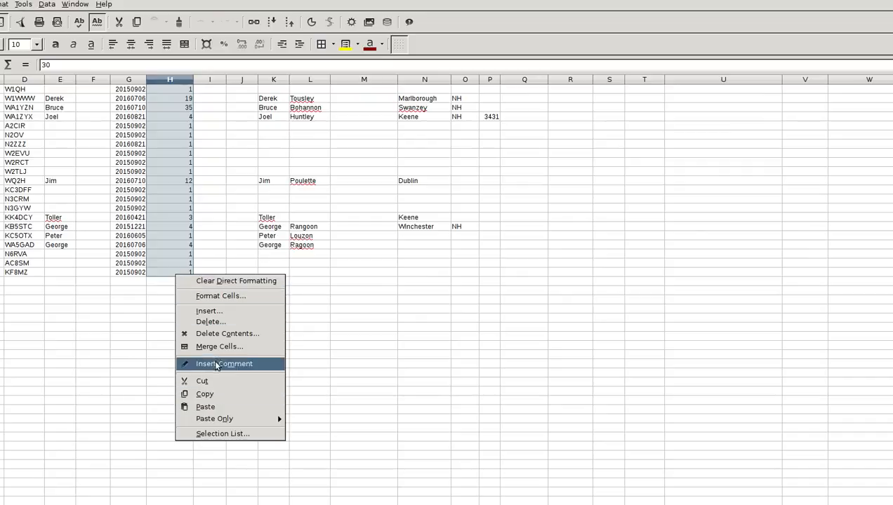
pyautogui.click(210, 321)
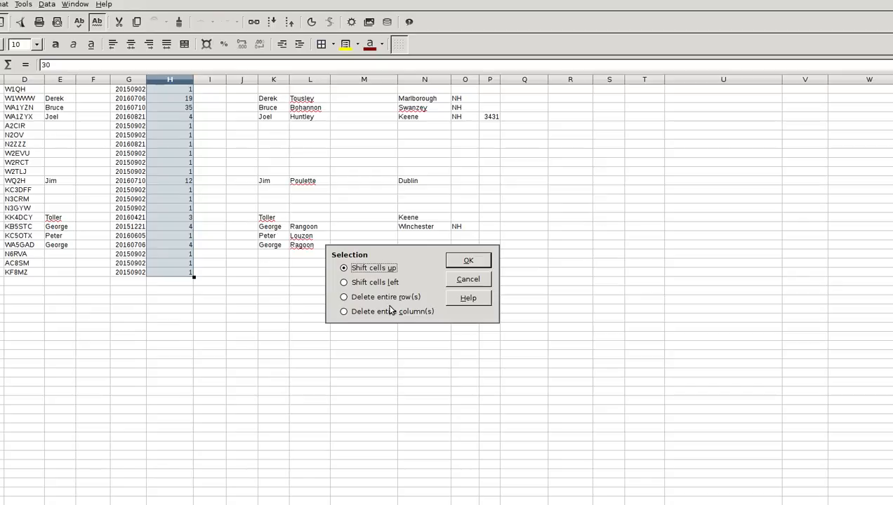
pyautogui.click(467, 280)
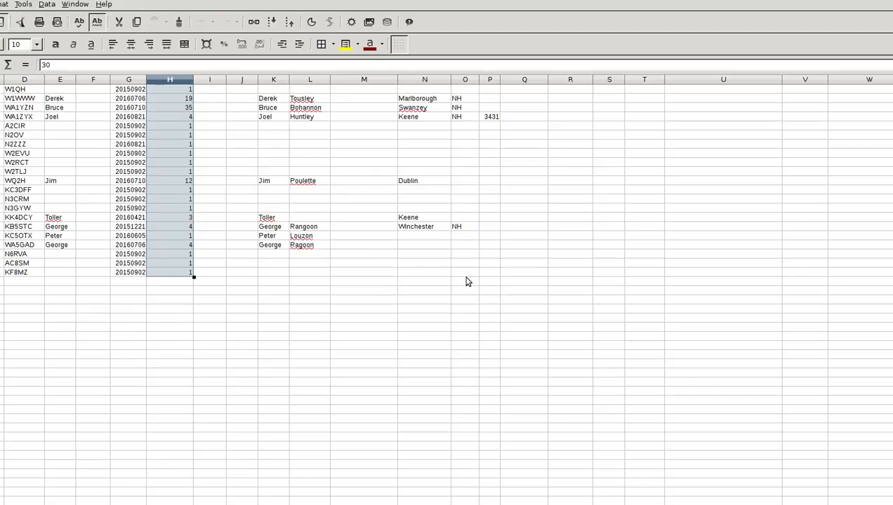
pyautogui.rightClick(177, 176)
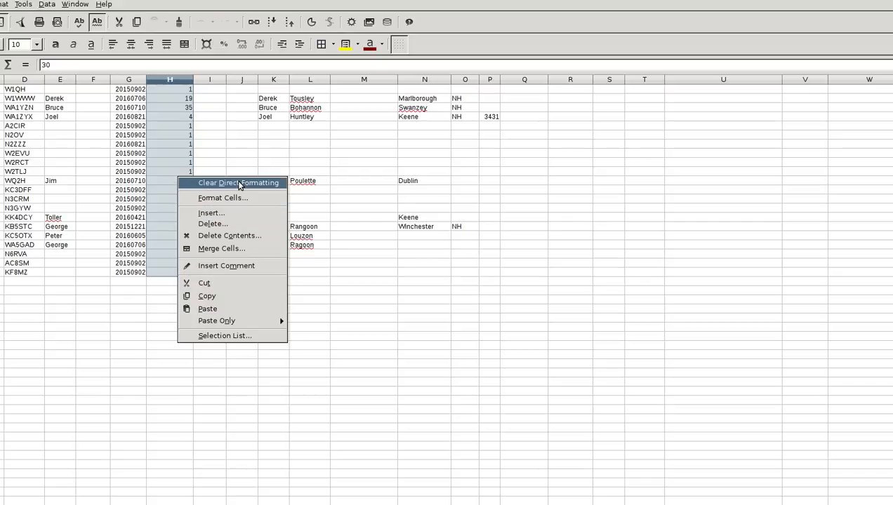
pyautogui.click(247, 236)
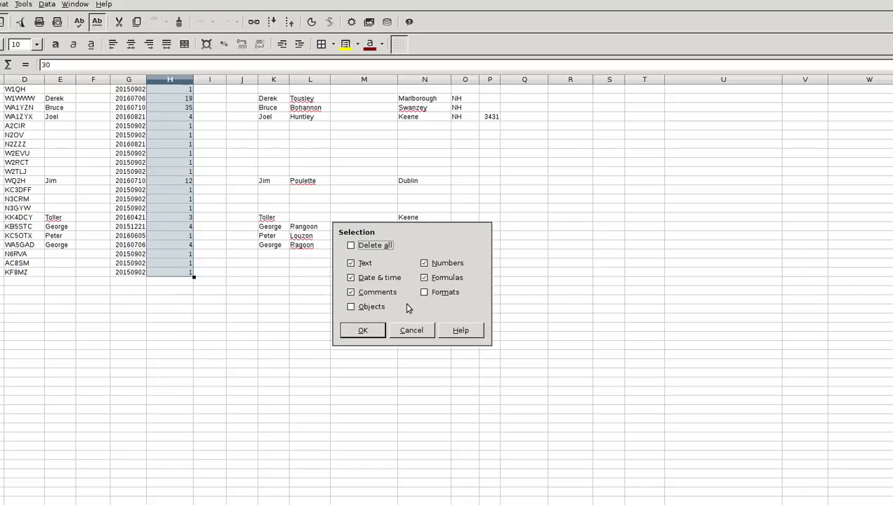
pyautogui.click(372, 333)
pyautogui.scroll(12, 168, 210)
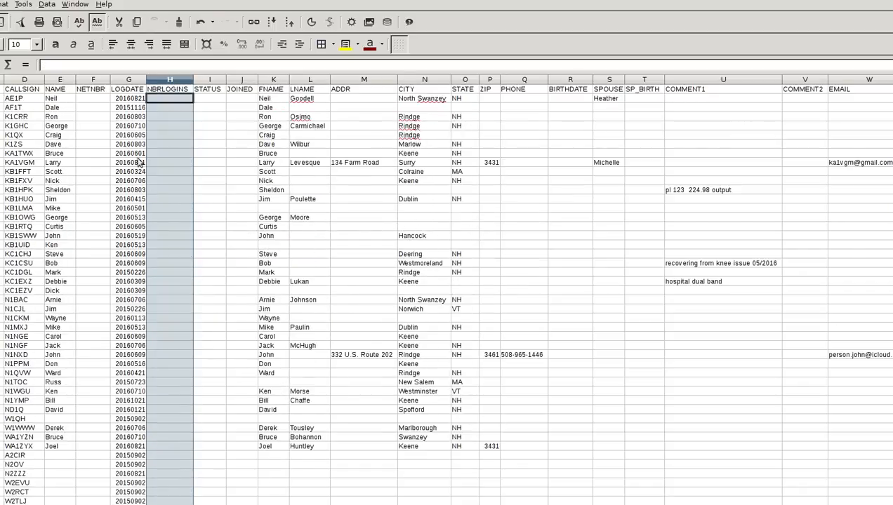
pyautogui.moveTo(130, 102); pyautogui.dragTo(143, 305)
# Clear every LOGDATE value below the header with Delete Contents and save zx.csv.
pyautogui.rightClick(143, 306)
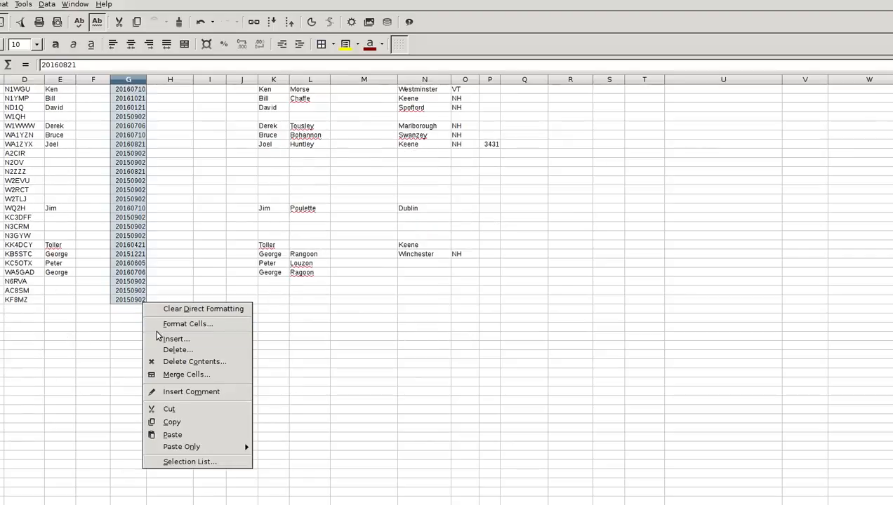
pyautogui.click(176, 361)
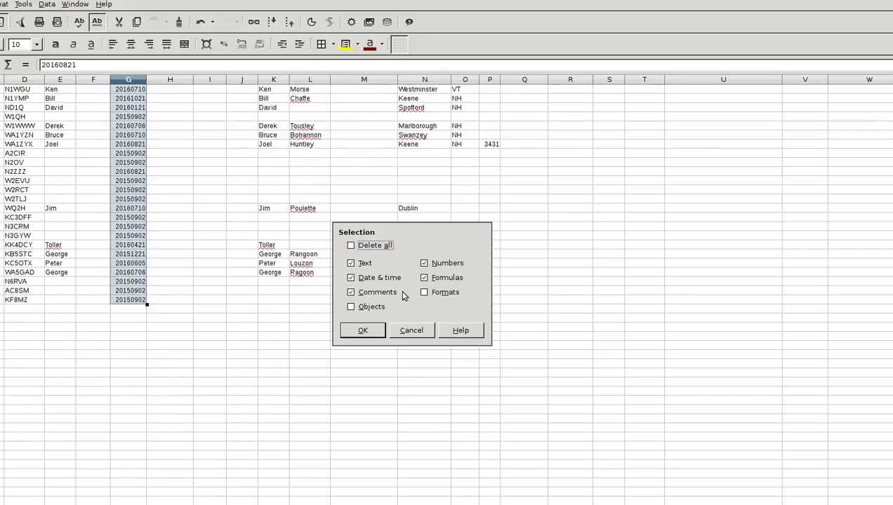
pyautogui.click(362, 331)
pyautogui.scroll(11, 337, 333)
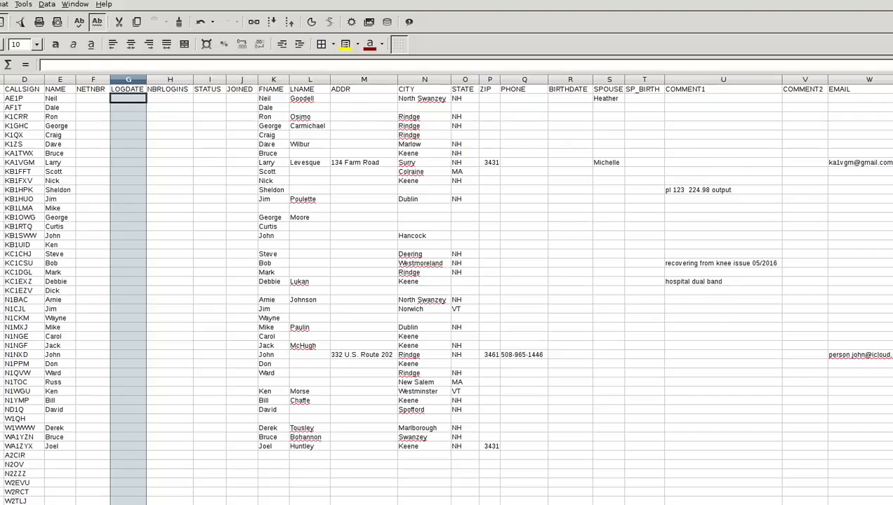
pyautogui.click(0, 5)
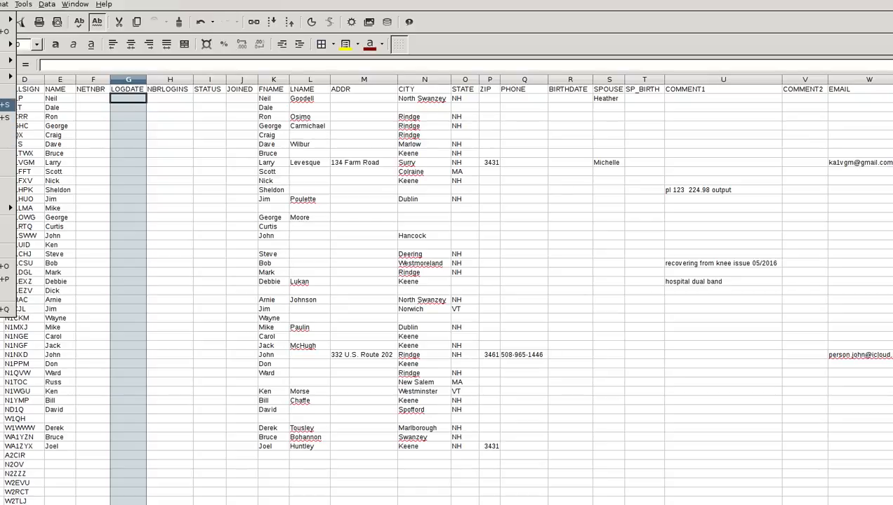
pyautogui.click(4, 105)
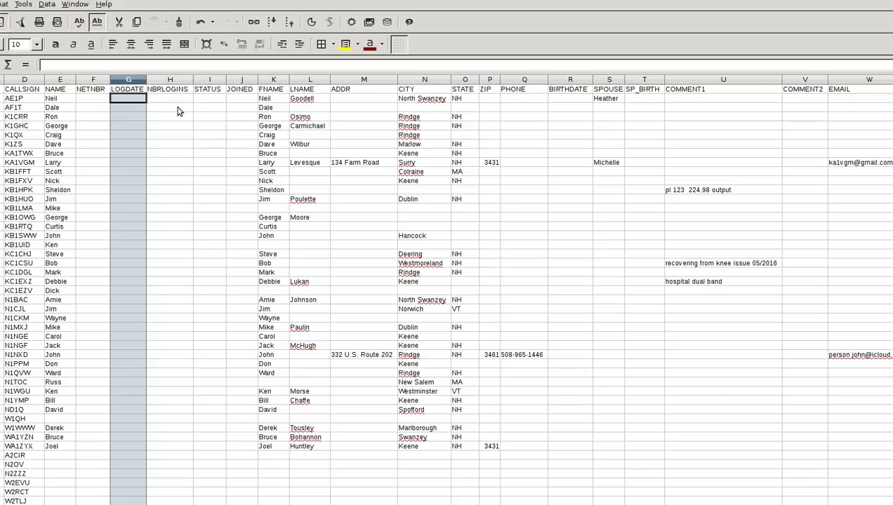
# Quit Calc and rerun the recalled localc command on zx.net instead of zx.csv.
pyautogui.hotkey('ctrl', 'q')
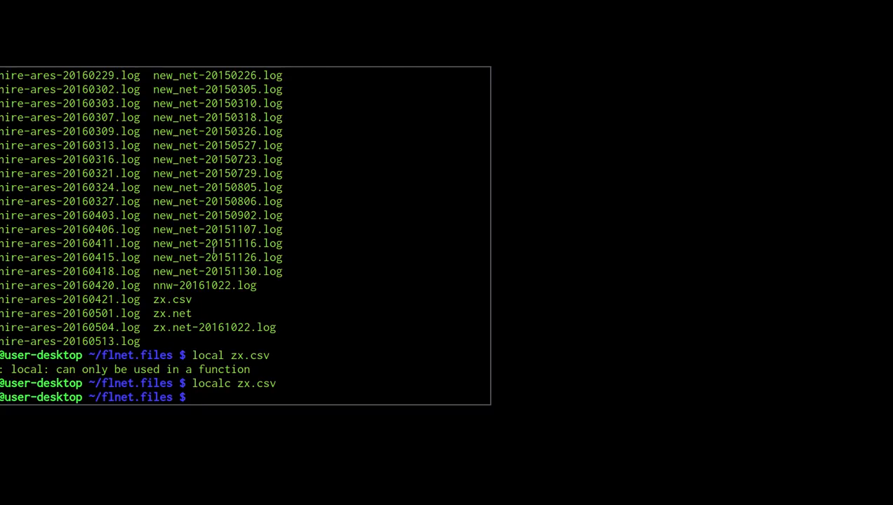
pyautogui.press('Up')
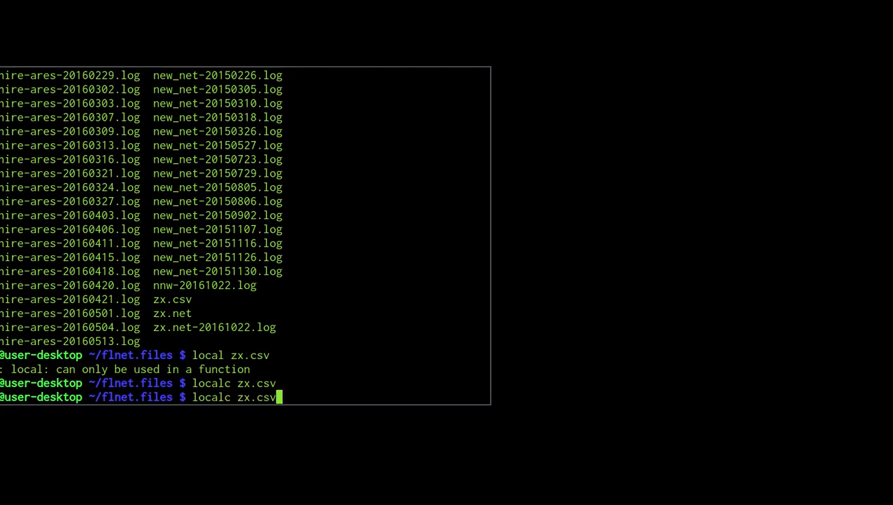
pyautogui.press('BackSpace')
pyautogui.press('BackSpace')
pyautogui.press('BackSpace')
pyautogui.write('net')
pyautogui.press('Return')
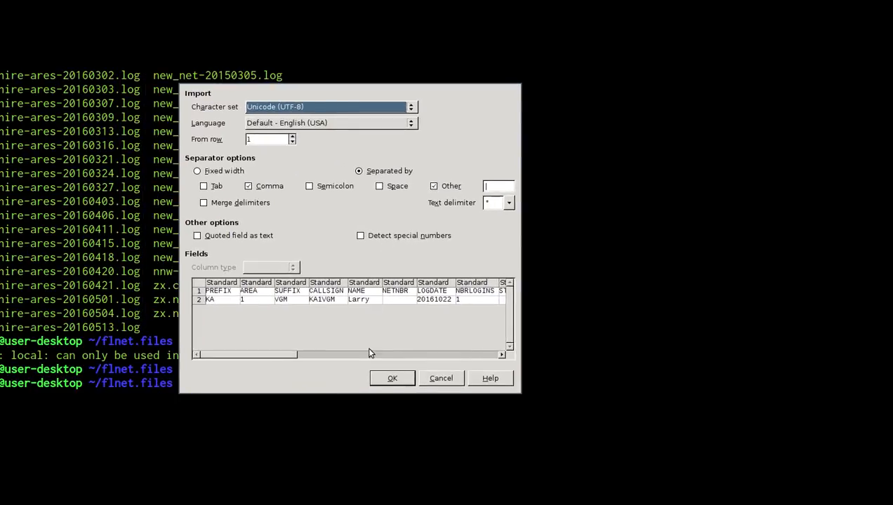
# Accept the text import, check zx.net's LOGDATE, NBRLOGINS and ADDR cells, then quit Calc.
pyautogui.click(388, 381)
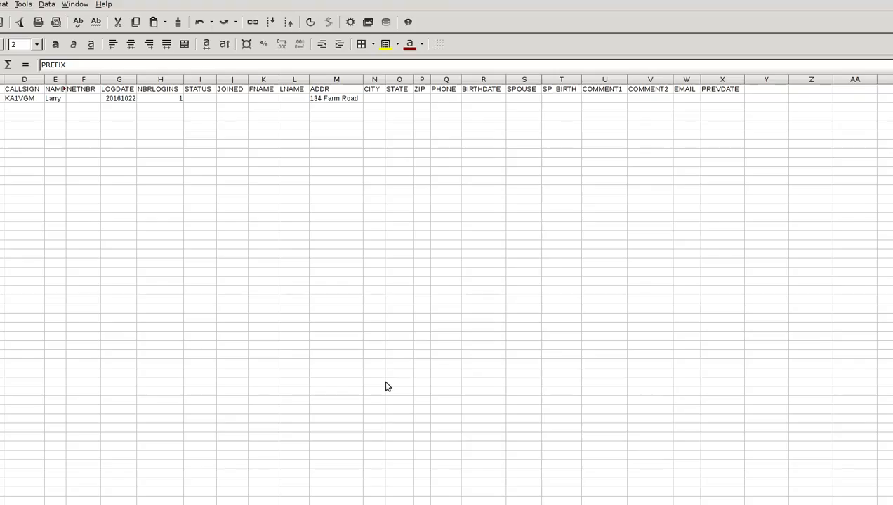
pyautogui.click(109, 102)
pyautogui.click(159, 104)
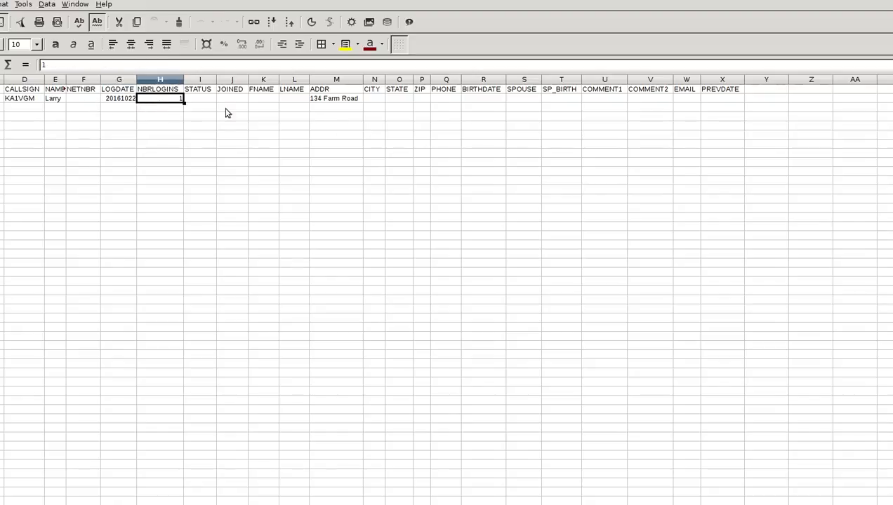
pyautogui.click(353, 103)
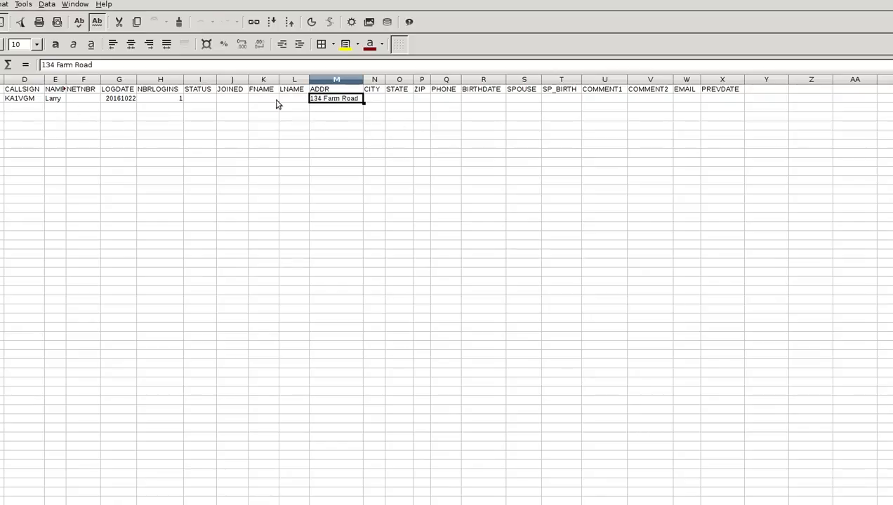
pyautogui.click(121, 103)
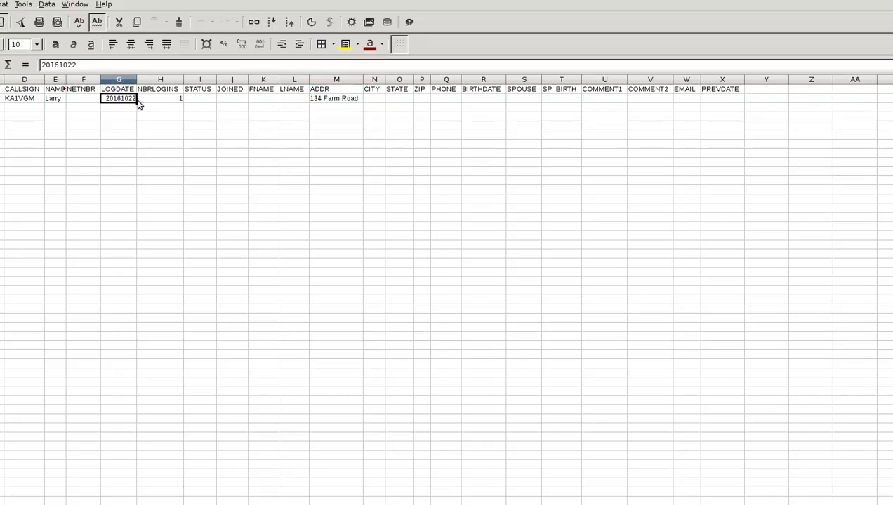
pyautogui.click(177, 102)
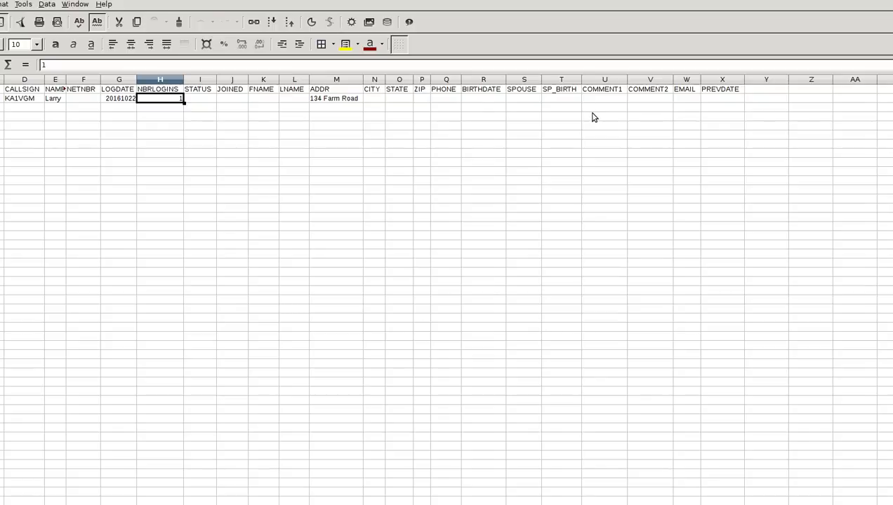
pyautogui.hotkey('ctrl', 'q')
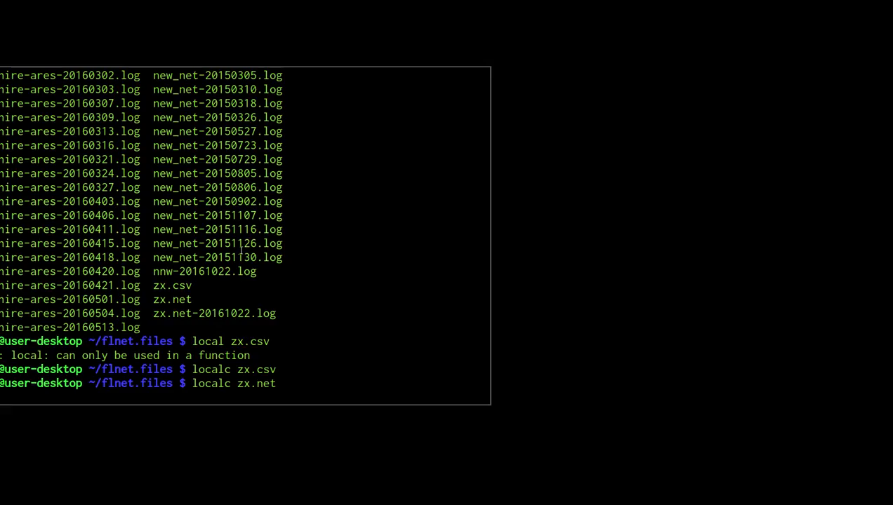
# At a fresh prompt, highlight the zx.net-20161022.log name and date, then enter 'less zx.net-'.
pyautogui.press('Return')
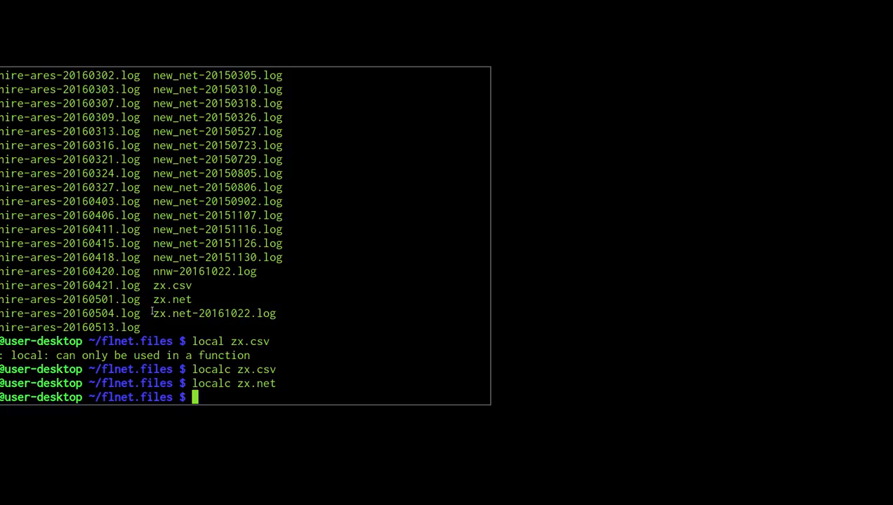
pyautogui.moveTo(152, 314); pyautogui.dragTo(276, 317)
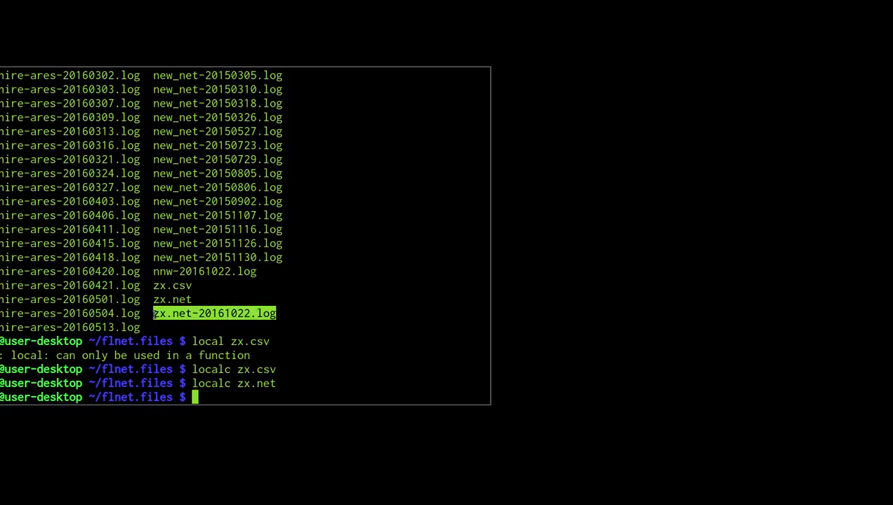
pyautogui.click(151, 313)
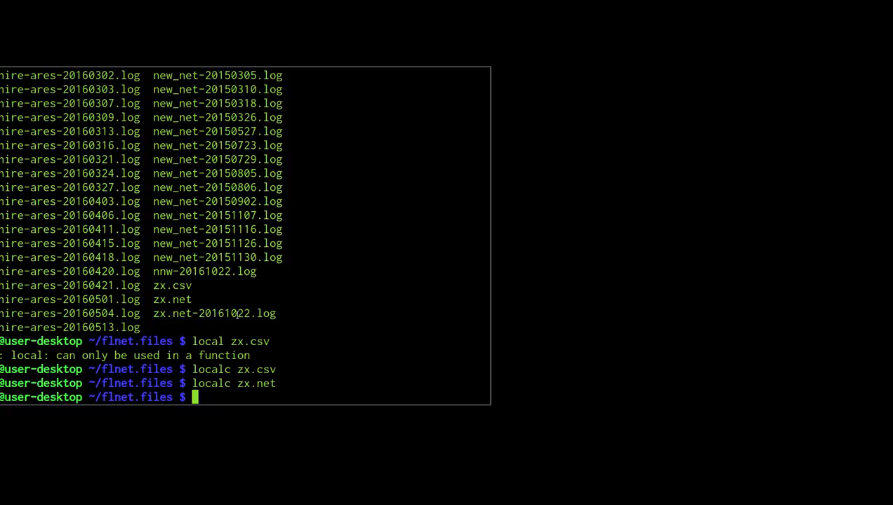
pyautogui.moveTo(199, 314); pyautogui.dragTo(247, 315)
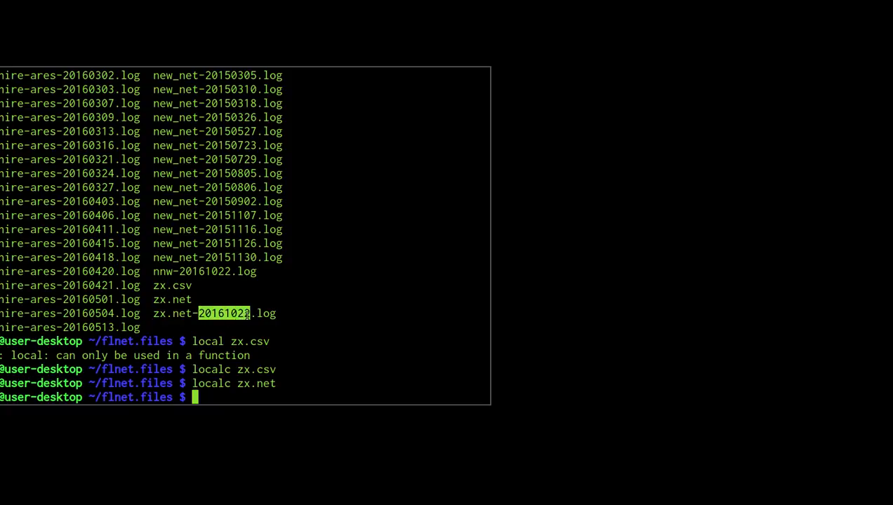
pyautogui.click(247, 314)
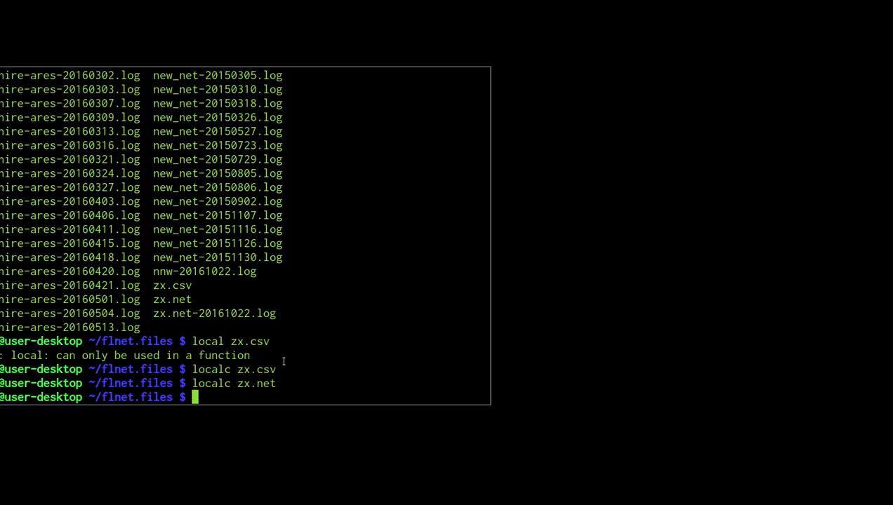
pyautogui.write('less zx.net')
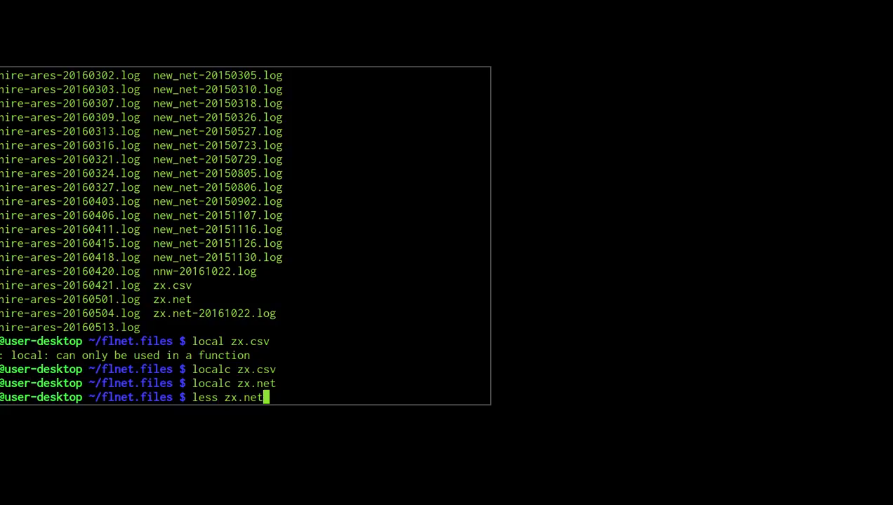
pyautogui.write('-')
# Read zx.net-20161022.log in less, quit the viewer, and launch flnet.
pyautogui.press('Tab')
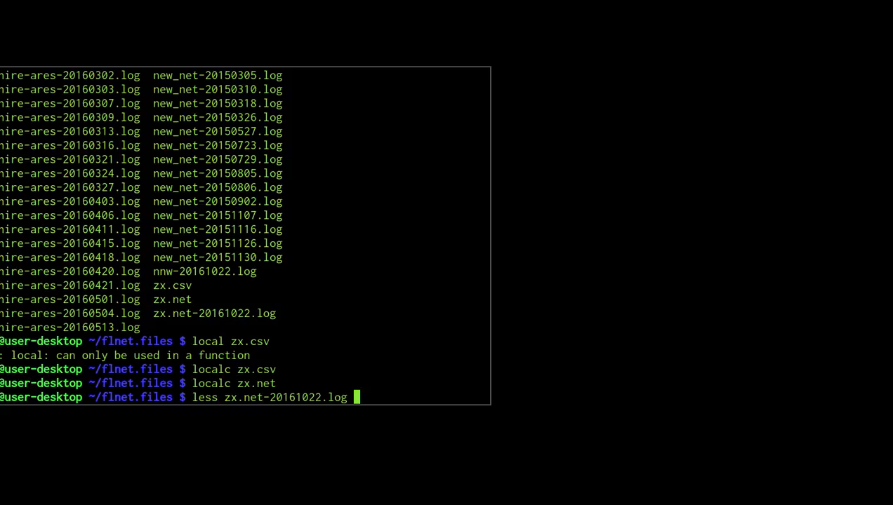
pyautogui.press('Return')
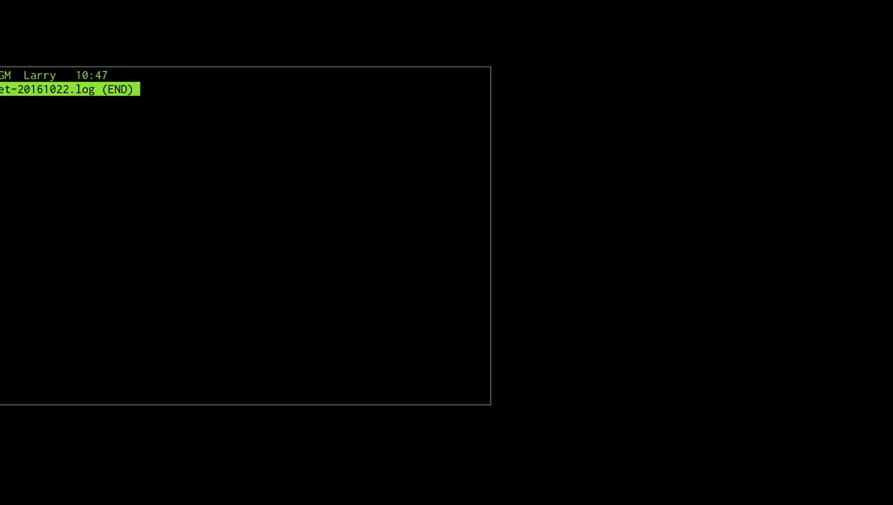
pyautogui.press('q')
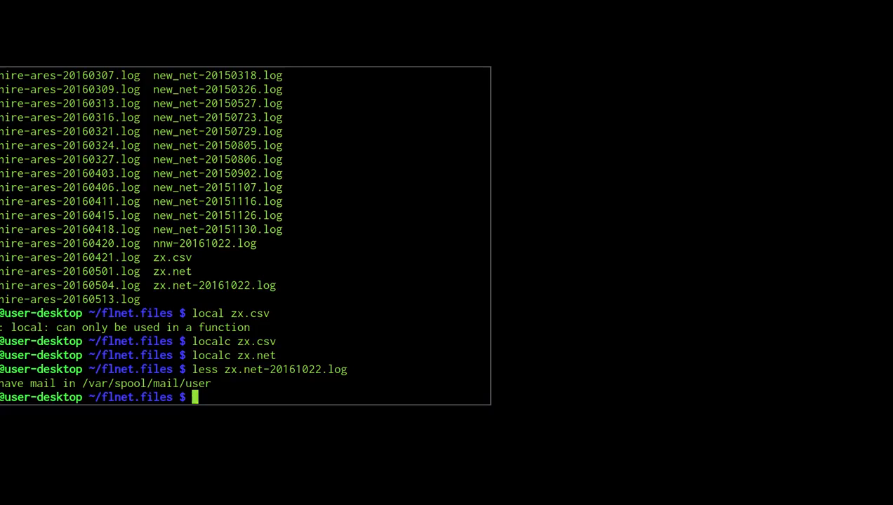
pyautogui.write('flnet')
pyautogui.press('Return')
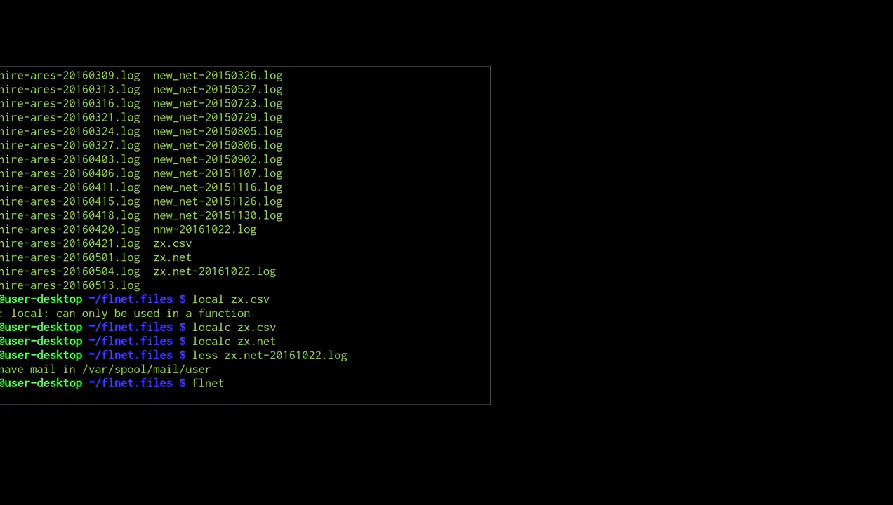
# Move flnet to the upper left, confirm zx.net shows 0 callins, then exit via Files > Exit.
pyautogui.moveTo(644, 69); pyautogui.dragTo(176, 152)
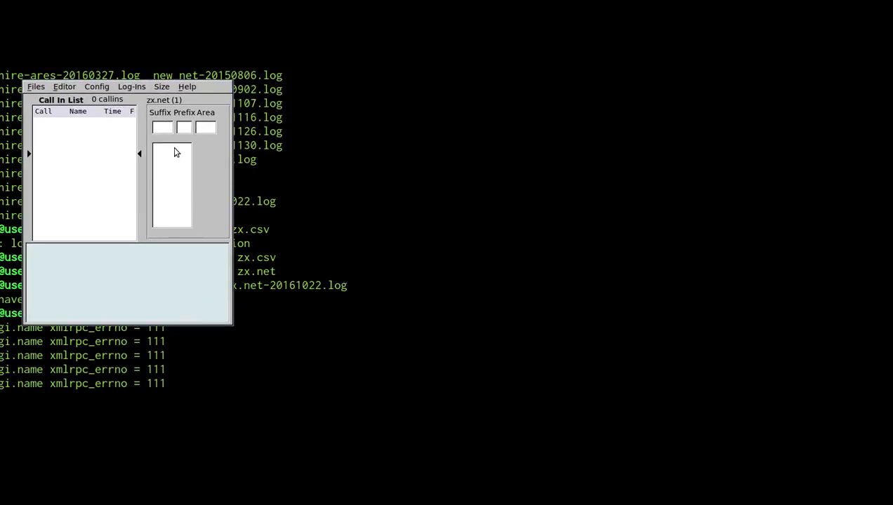
pyautogui.click(160, 88)
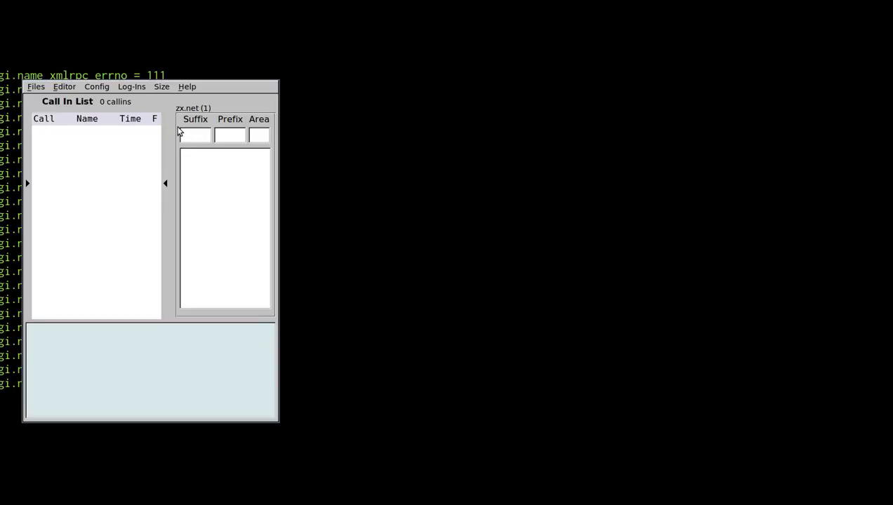
pyautogui.click(37, 87)
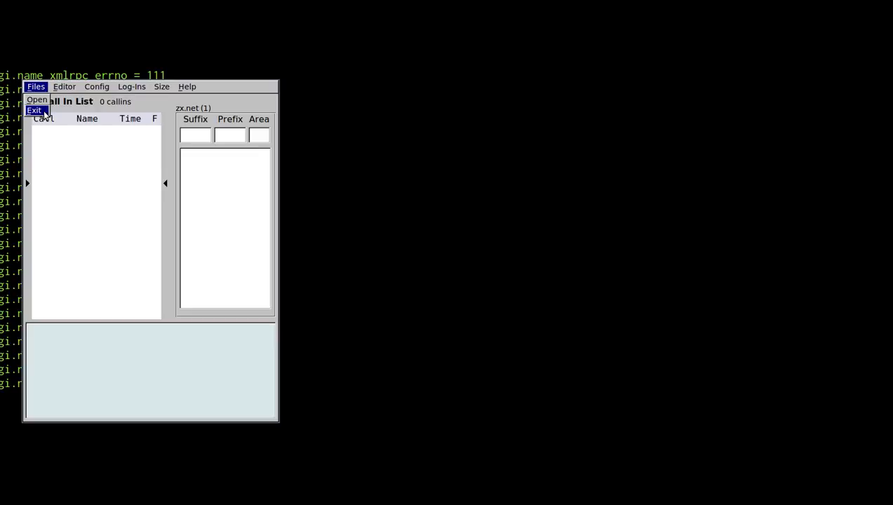
pyautogui.click(34, 111)
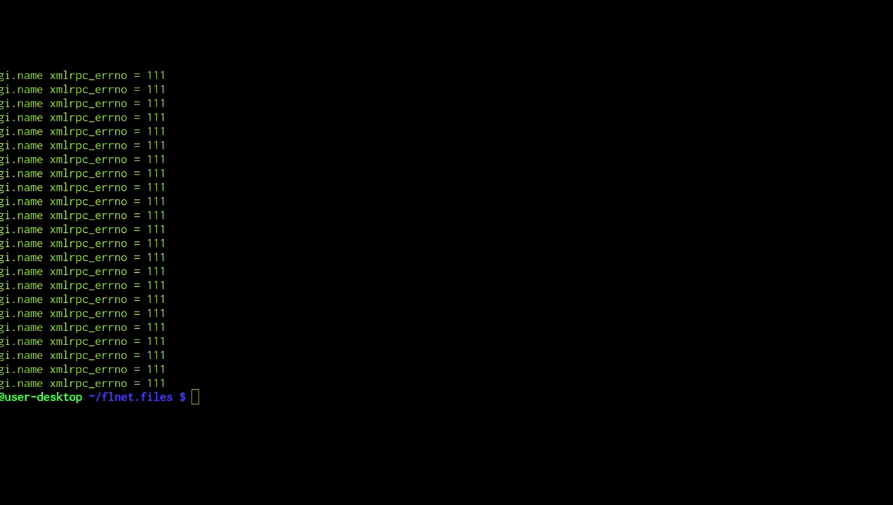